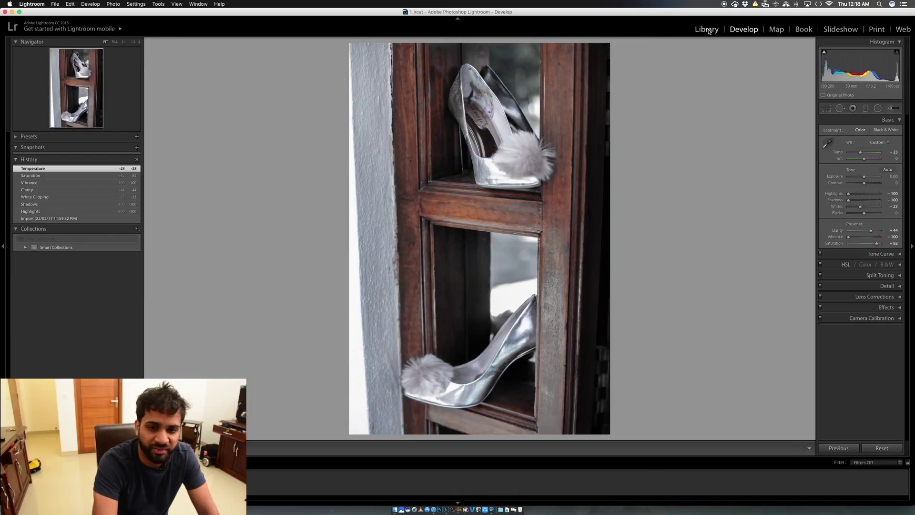
Show all photographs in the Library and open the import of photos and video
left_click(706, 29)
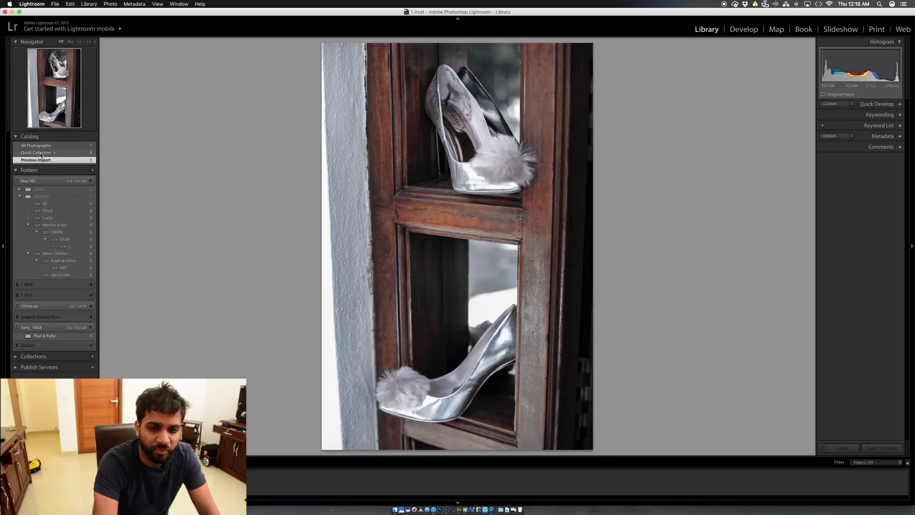
left_click(36, 146)
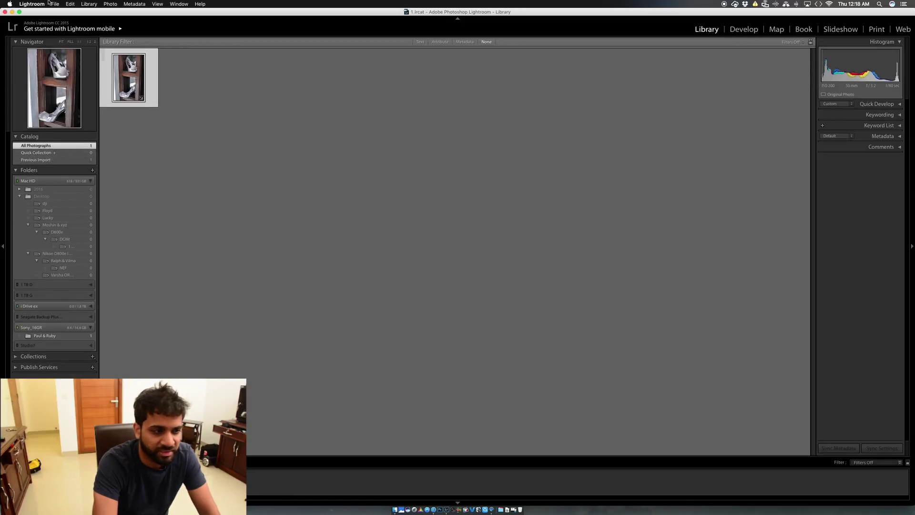
left_click(55, 4)
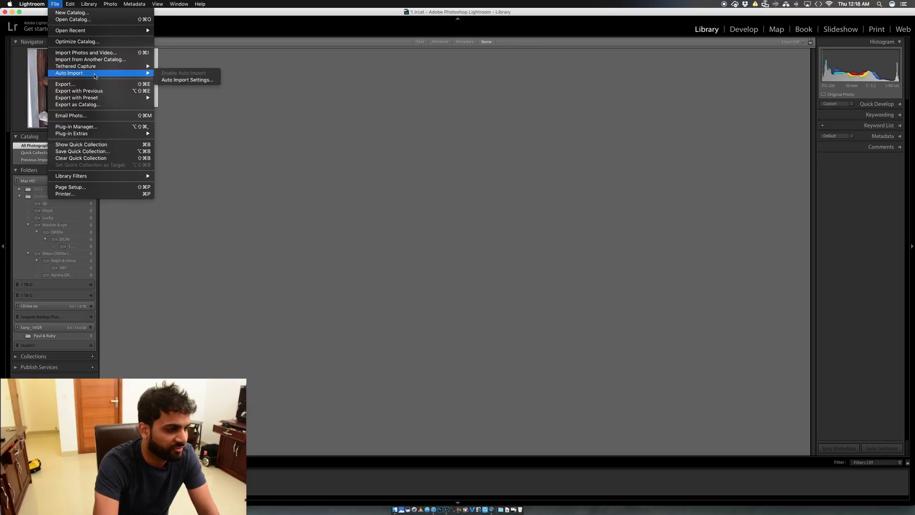
left_click(96, 53)
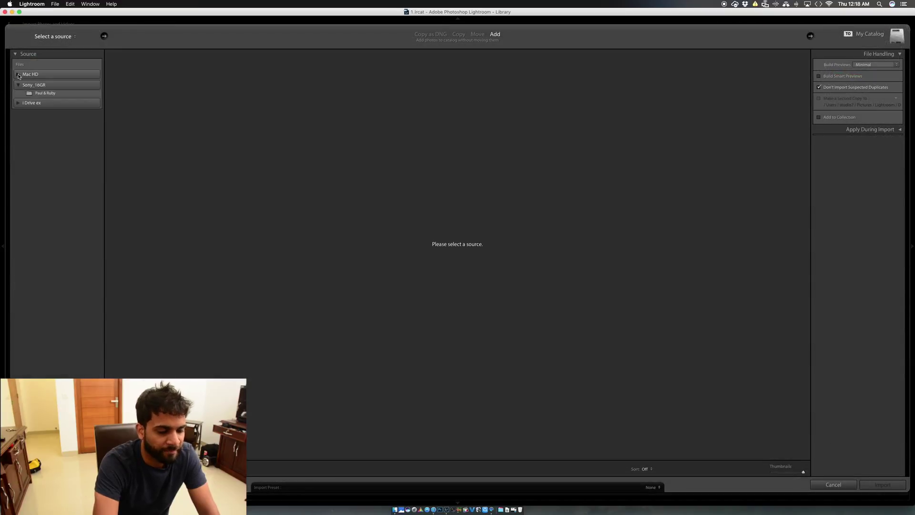
Import all photos from the Ladakh folder on the Mac HD desktop, adding them to the catalog
left_click(18, 75)
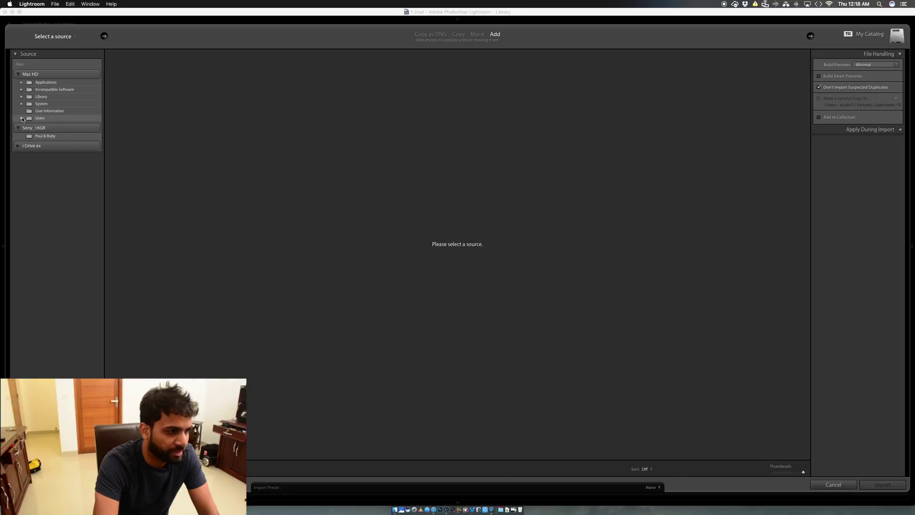
left_click(21, 117)
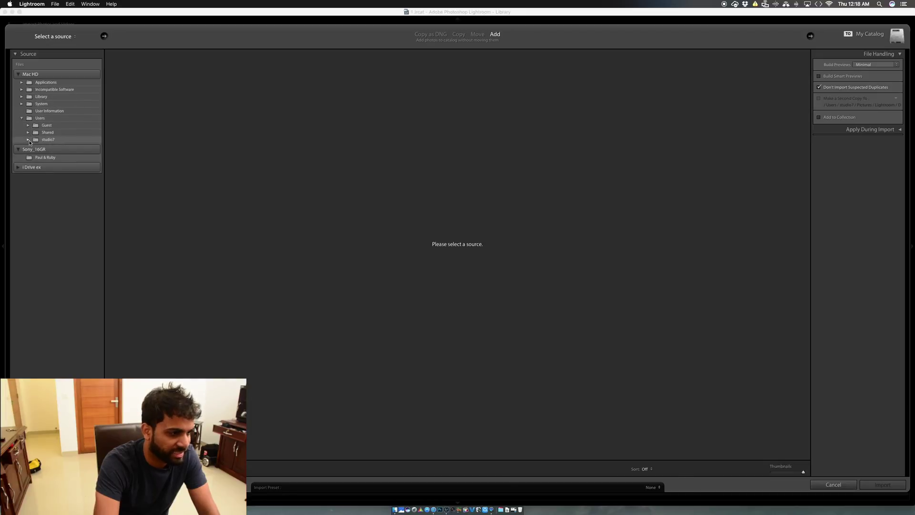
left_click(27, 140)
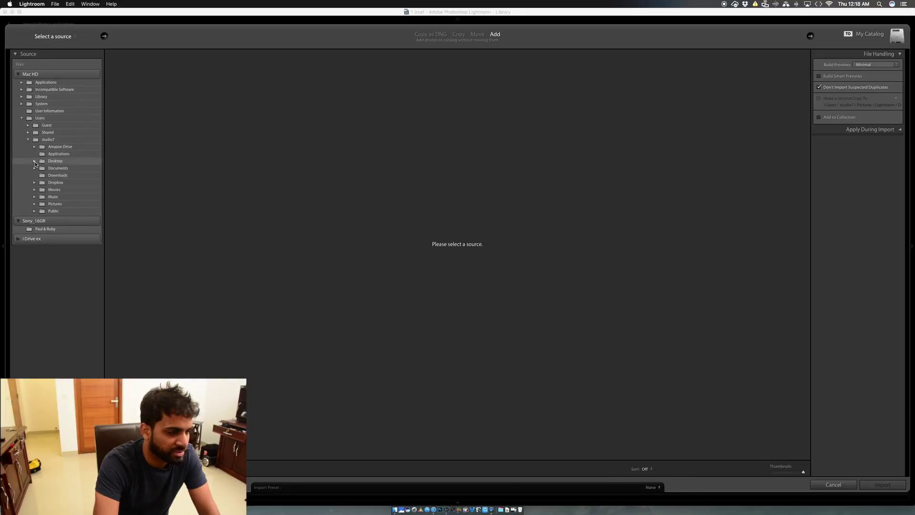
left_click(34, 162)
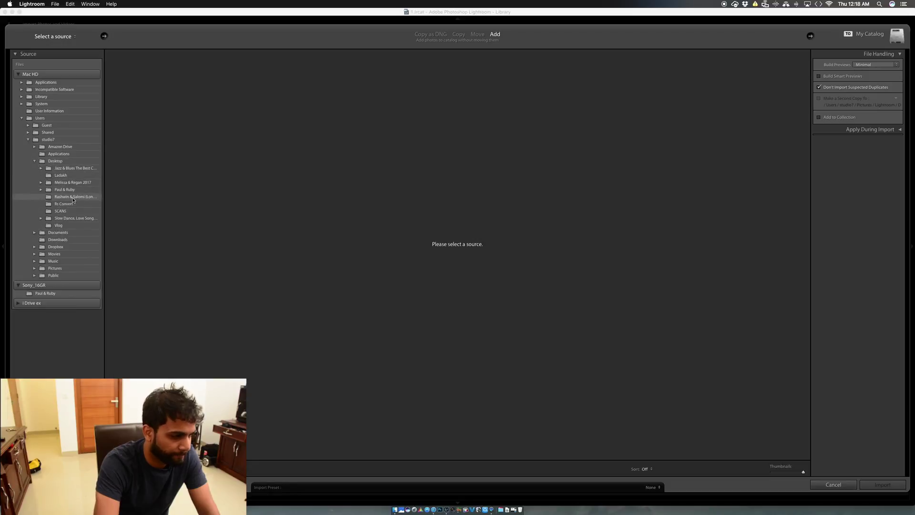
left_click(66, 176)
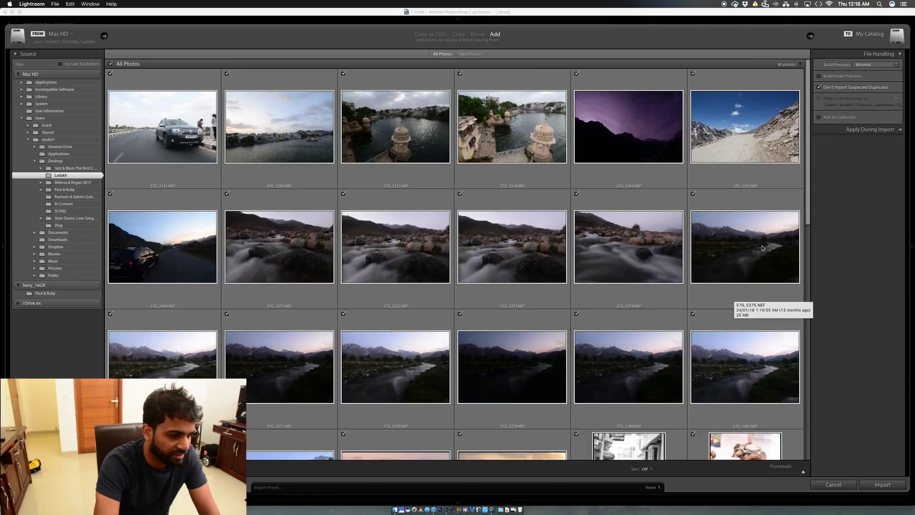
left_click(882, 484)
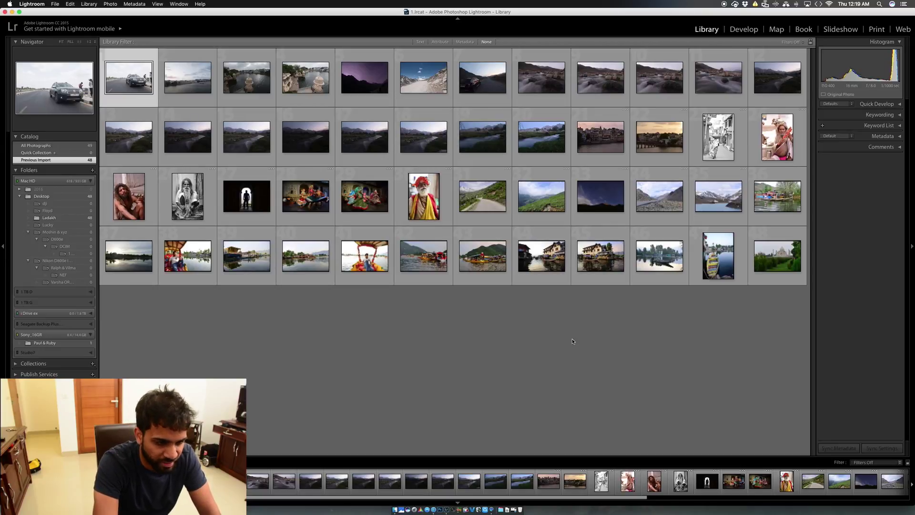
Show all photographs again and open the dark river-and-mountains photo at the end of the first row in the Develop module
double_click(413, 140)
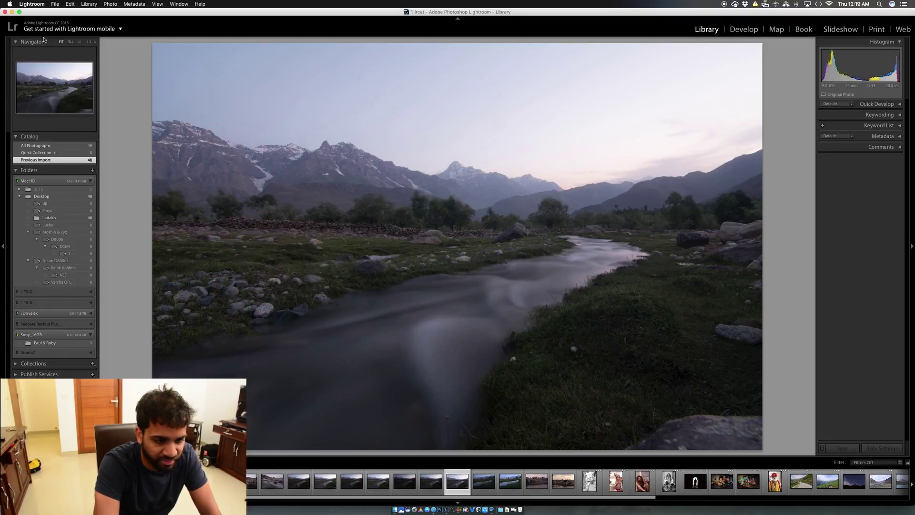
left_click(48, 145)
key("g")
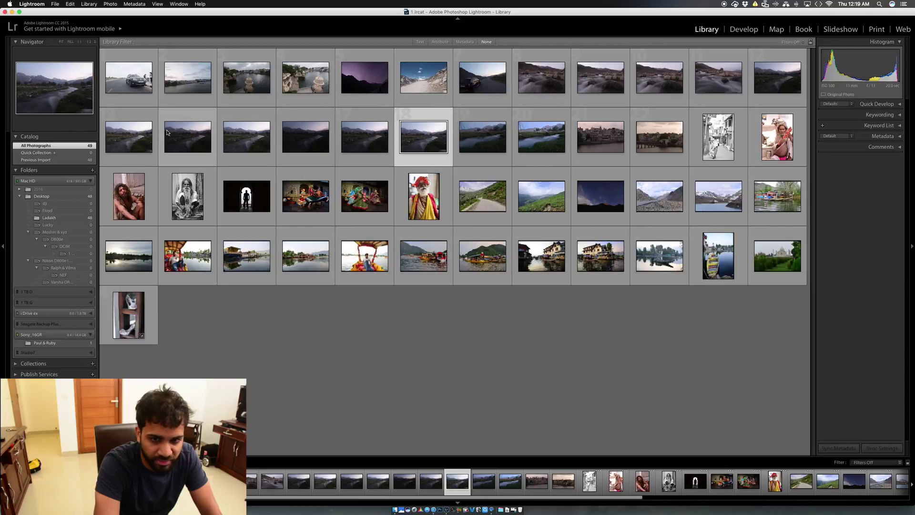
double_click(788, 84)
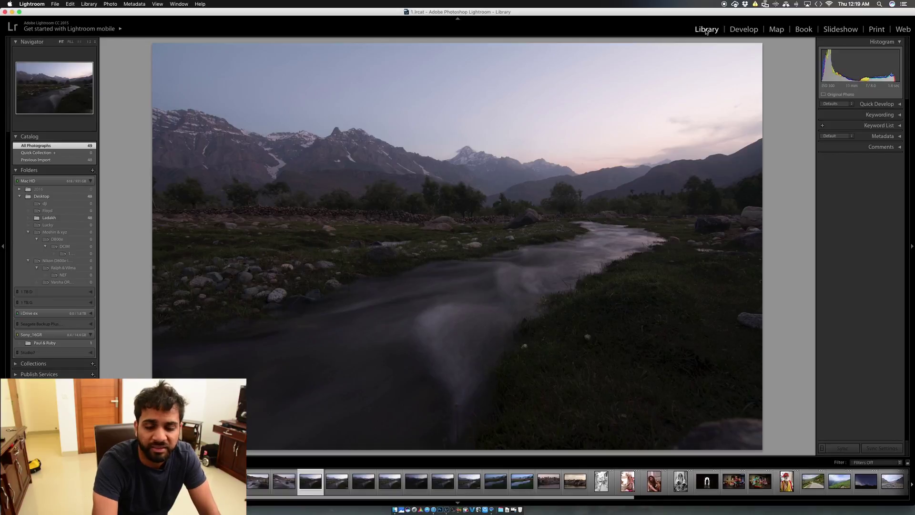
left_click(738, 31)
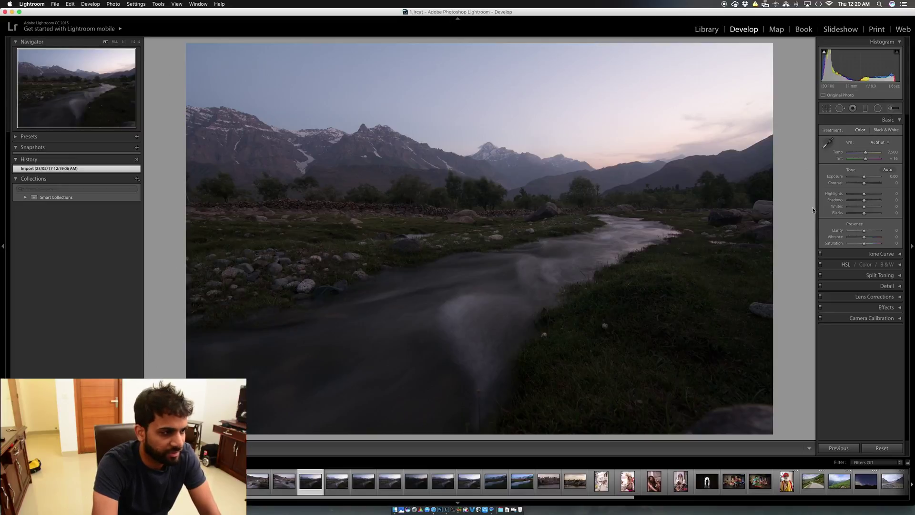
Enable lens profile corrections and set the lens make to Tokina, keeping the AT-X 116 PRO DX 11-16mm F2.8 model
left_click(900, 120)
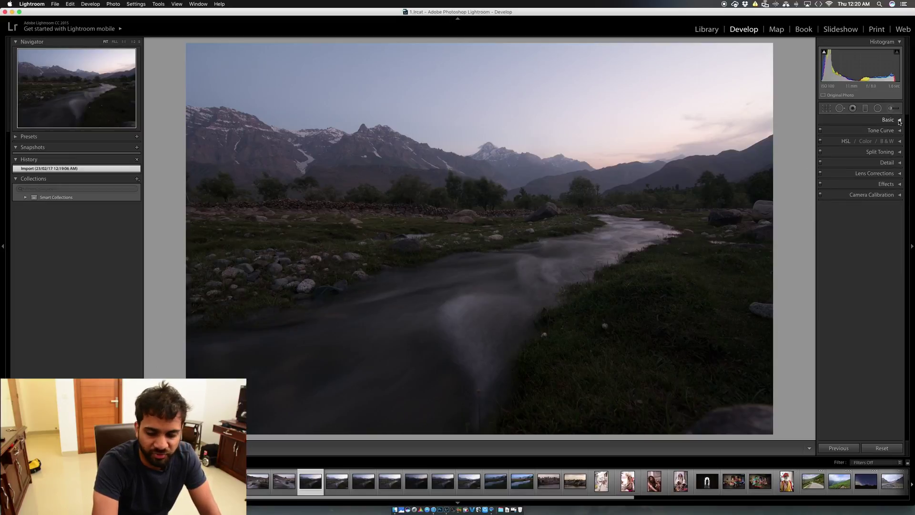
left_click(899, 174)
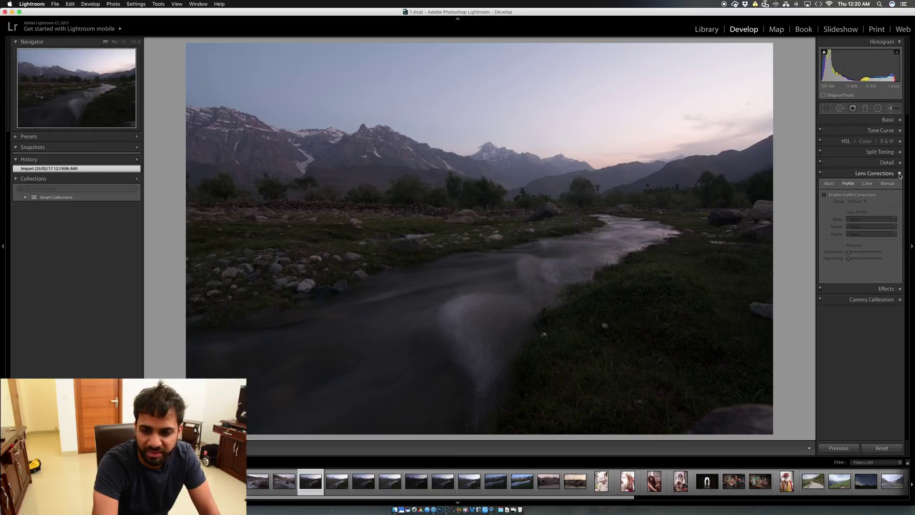
left_click(825, 196)
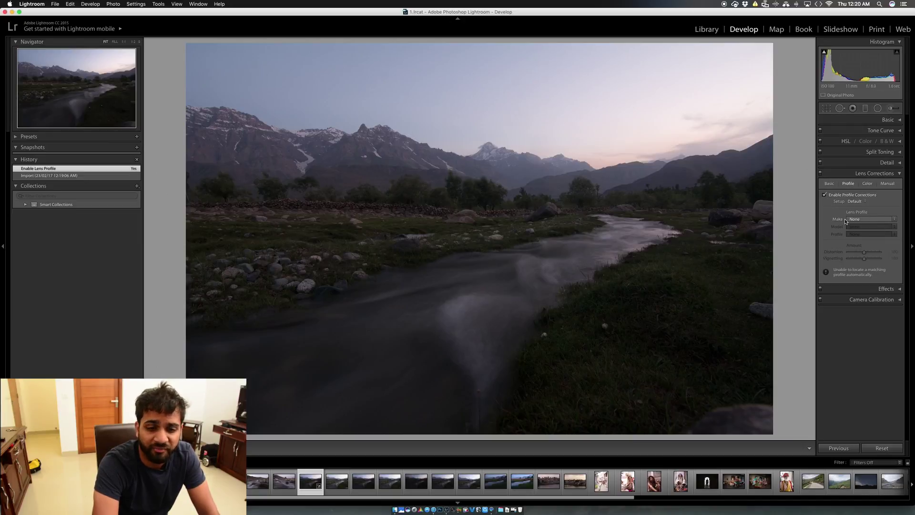
left_click(865, 220)
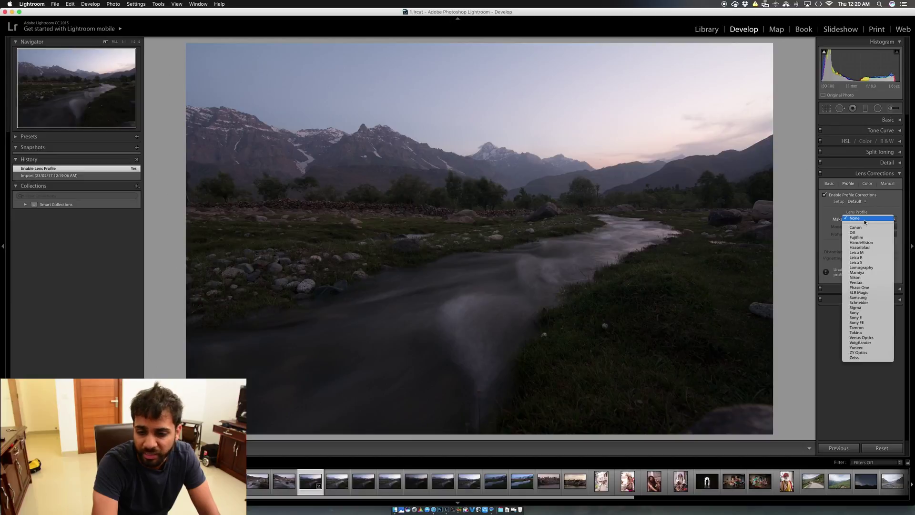
left_click(863, 334)
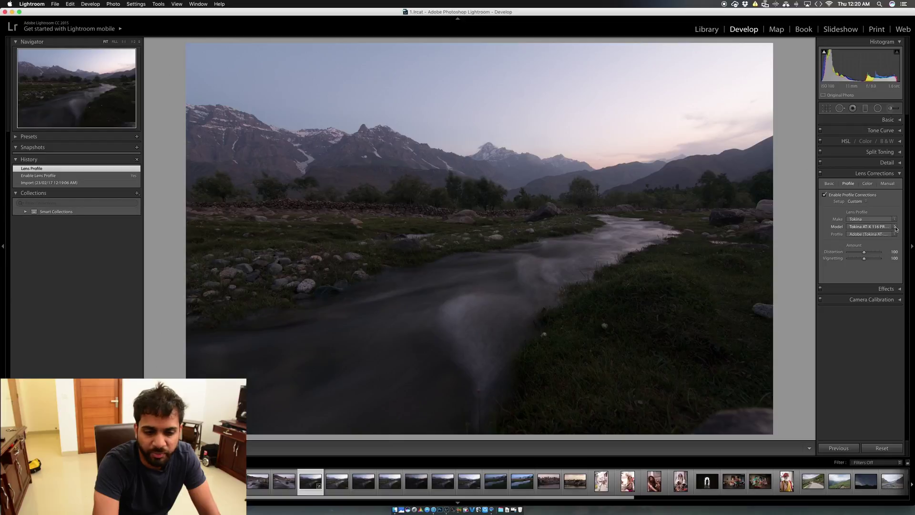
left_click(895, 227)
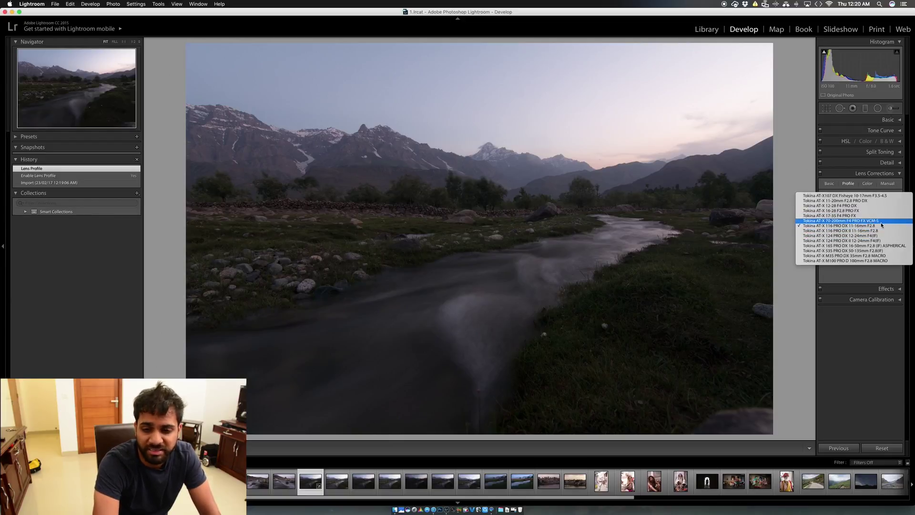
left_click(897, 359)
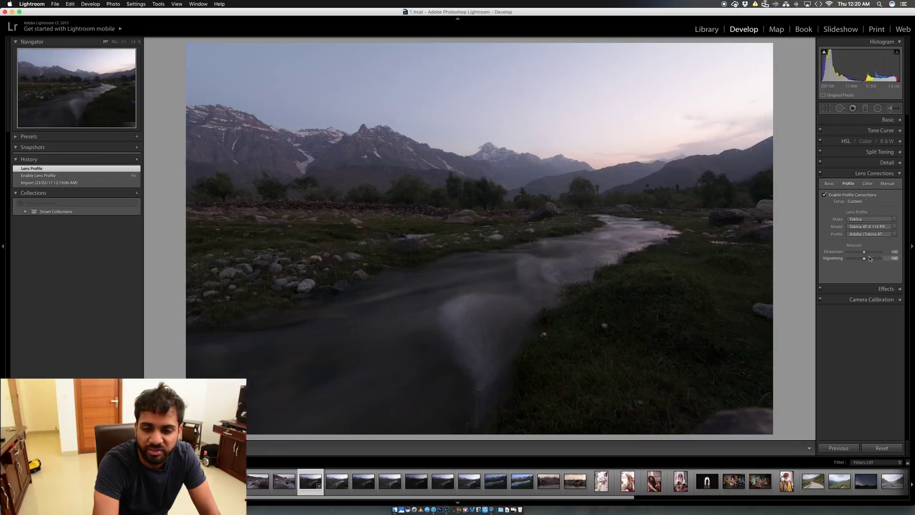
Compare the photo with the lens profile corrections off and on, leaving them enabled
left_click(825, 196)
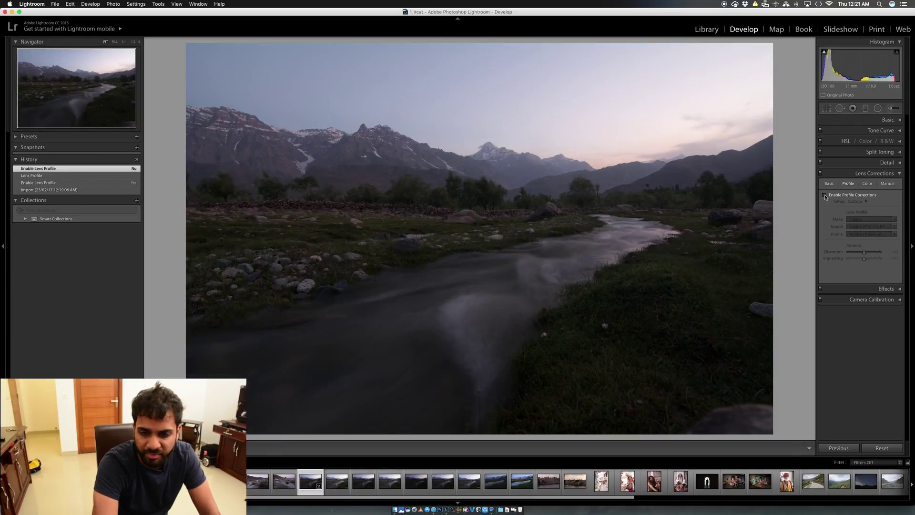
left_click(825, 195)
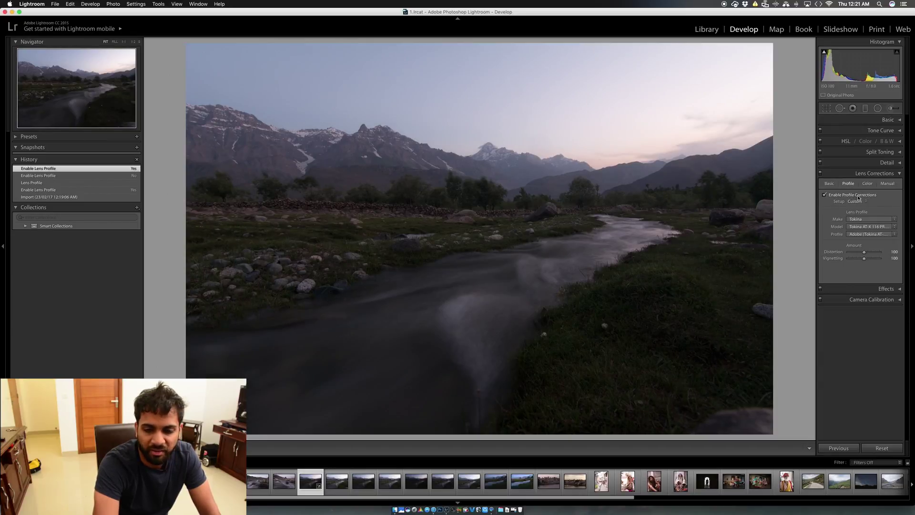
left_click(899, 173)
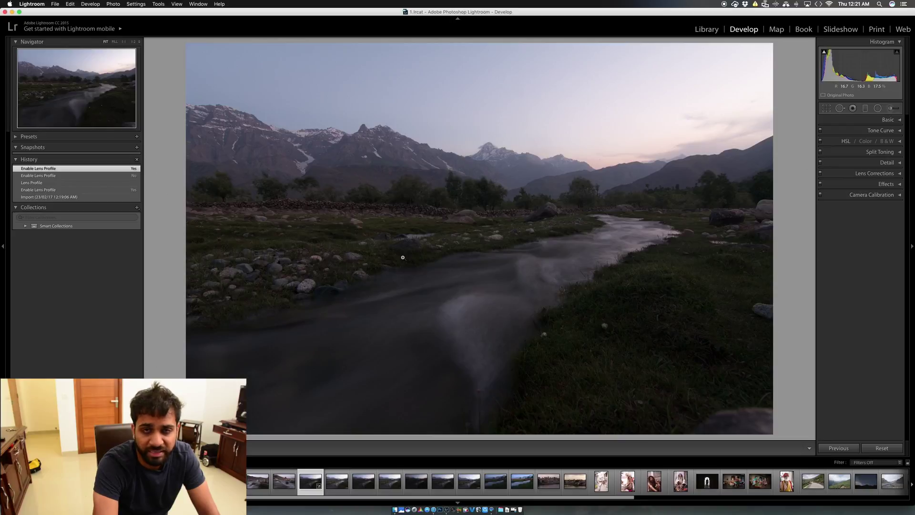
Straighten the photo along the base of the mountains to an angle of about -0.48 and review the crop overlay
left_click(827, 109)
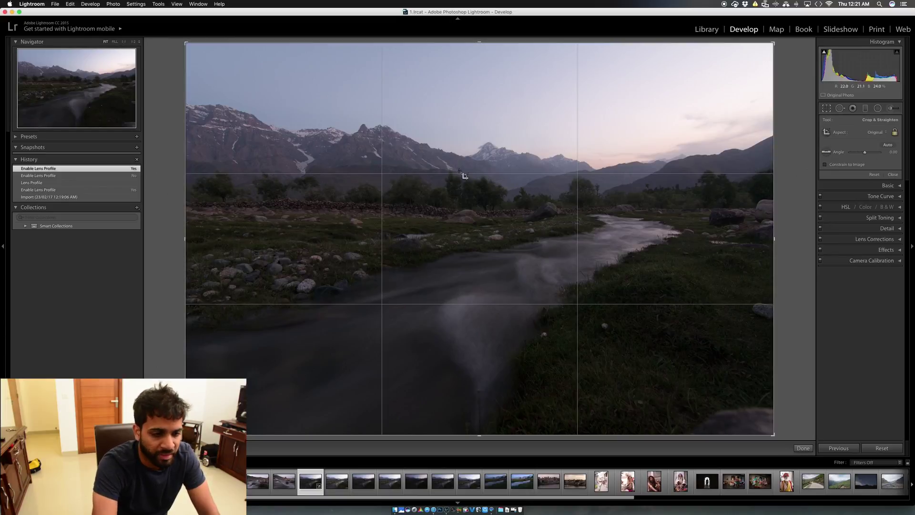
left_click(826, 152)
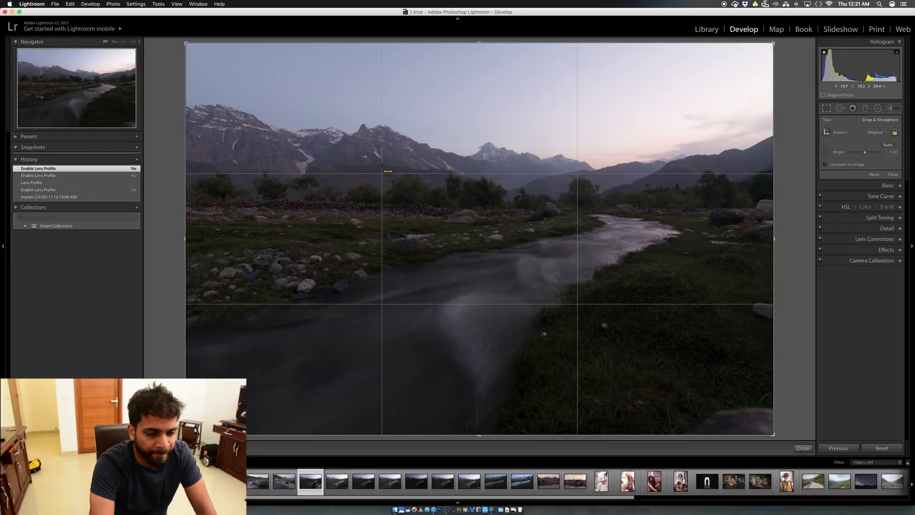
left_click_drag(382, 166, 608, 167)
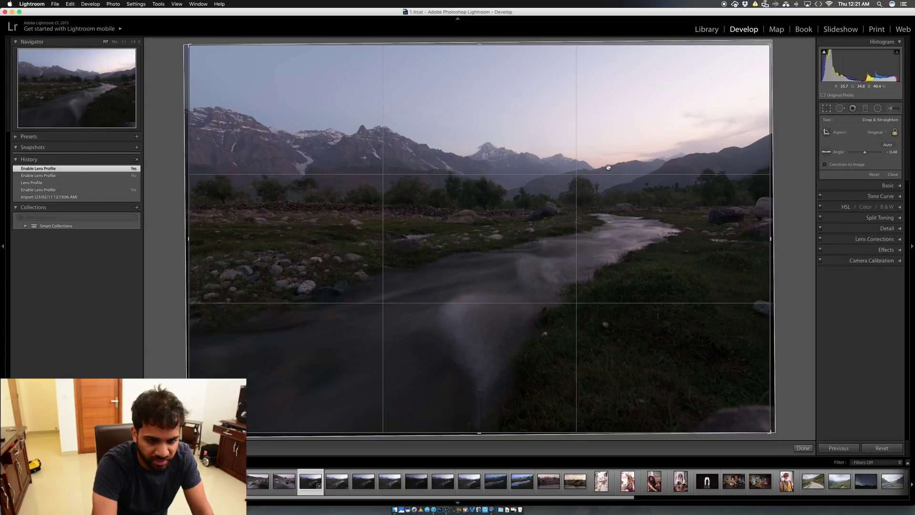
key("Return")
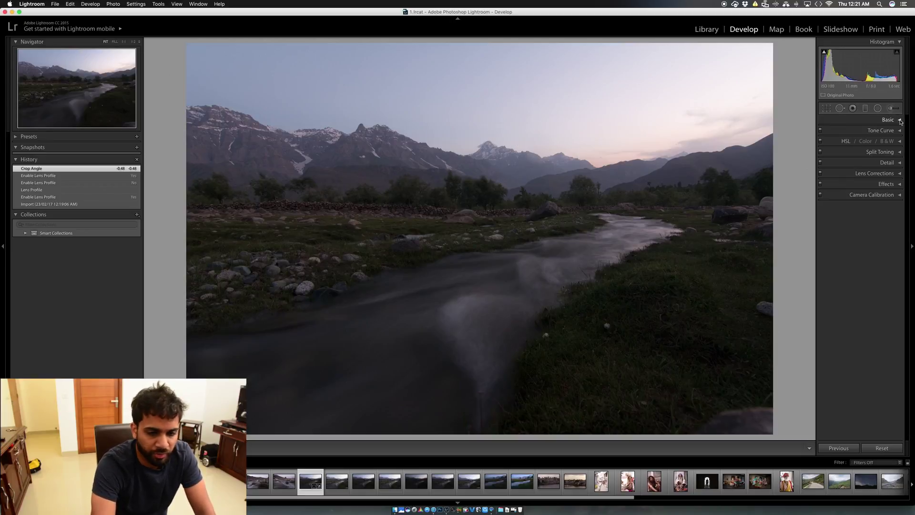
left_click(828, 108)
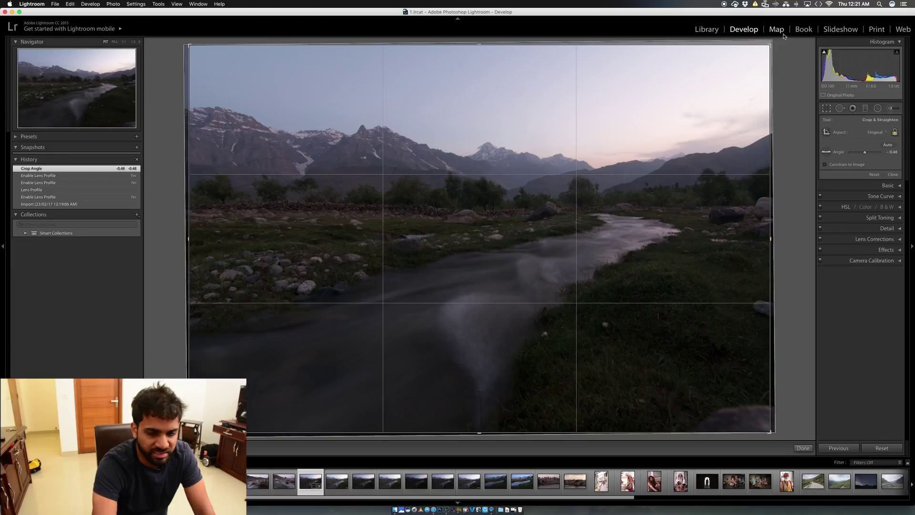
left_click(829, 108)
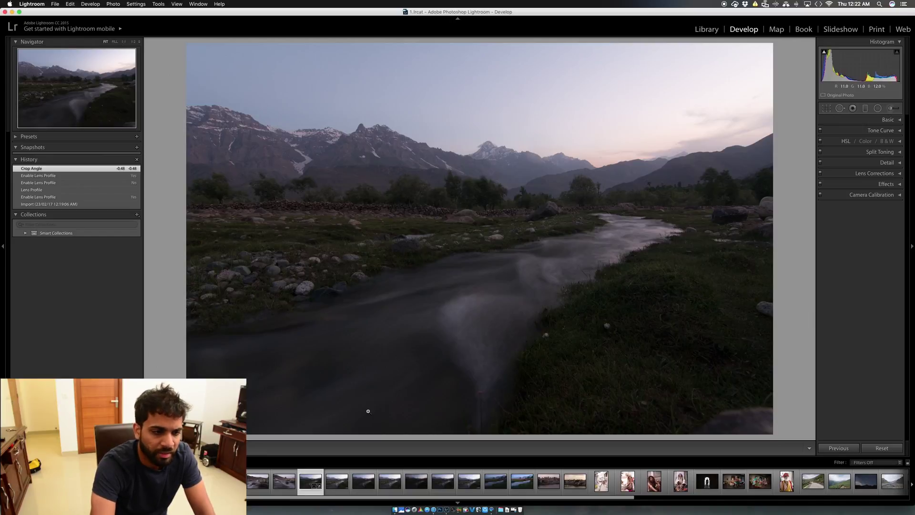
Set the photo's Highlights to -100 and its Shadows to +100 in the basic tone adjustments
left_click(896, 121)
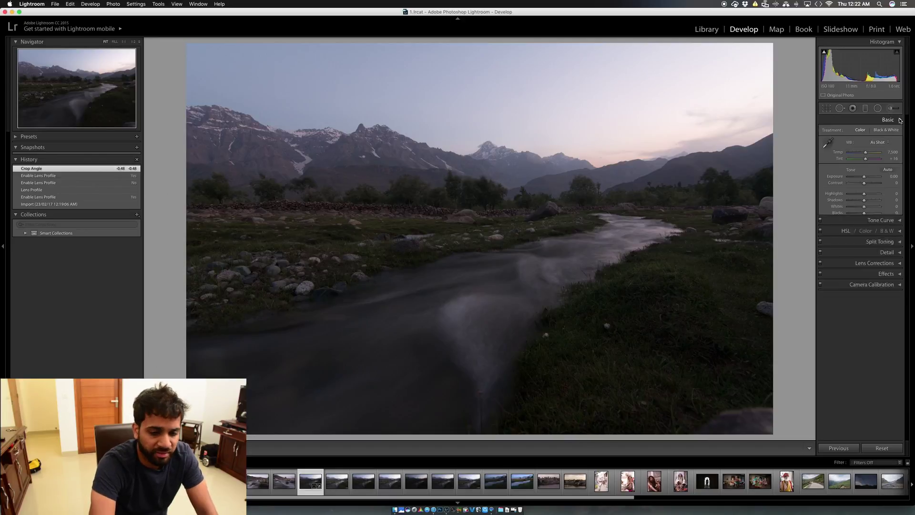
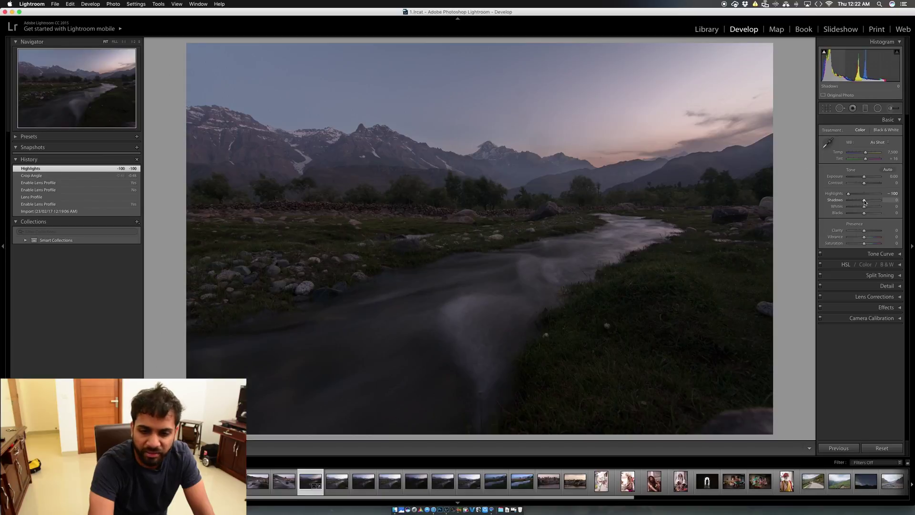
left_click_drag(866, 202, 913, 200)
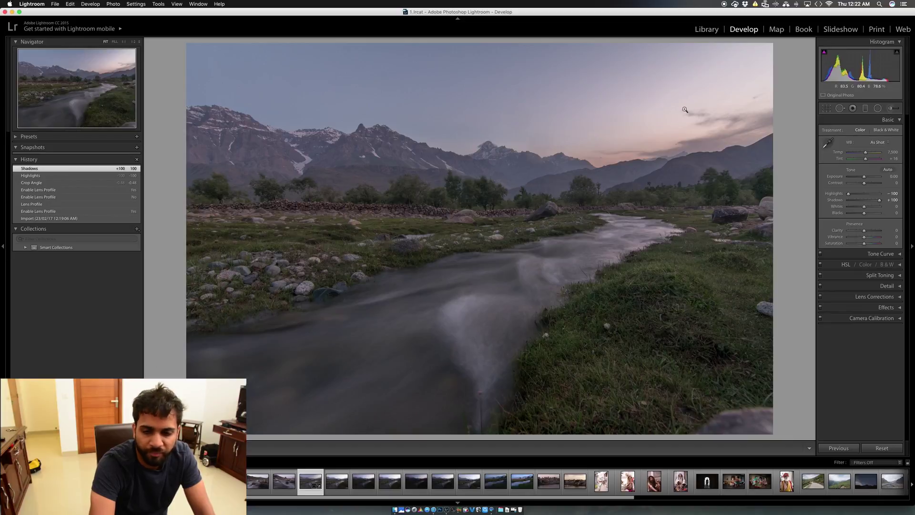
Set the photo's Whites to +58 in the basic tone adjustments, using the clipping preview to find where highlights begin to clip
left_click(865, 210, "alt")
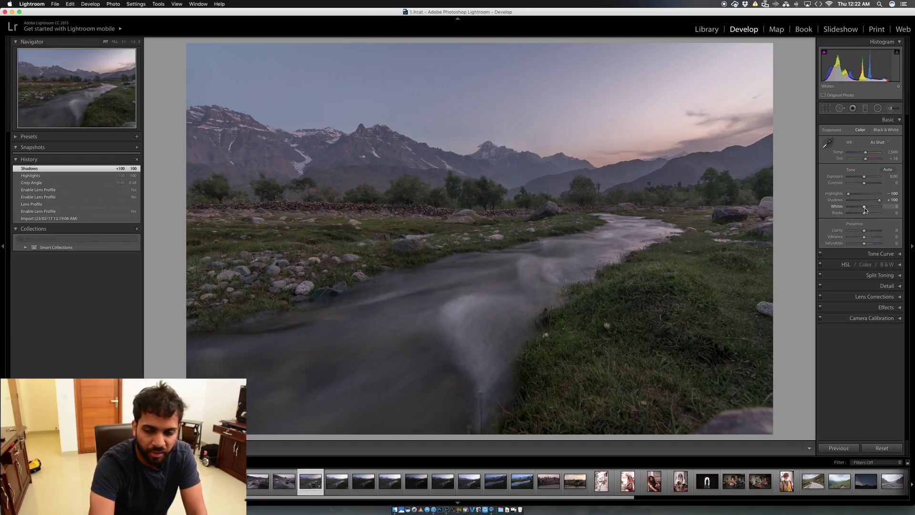
key("alt")
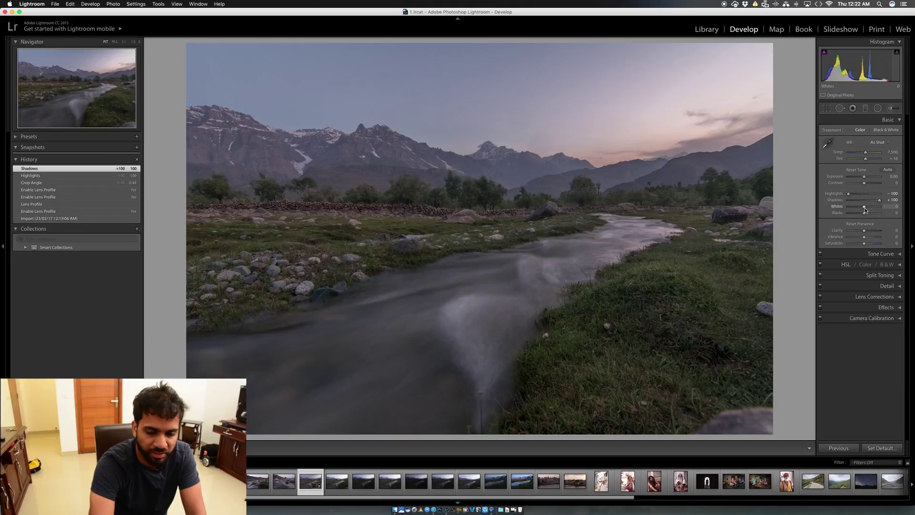
key("alt")
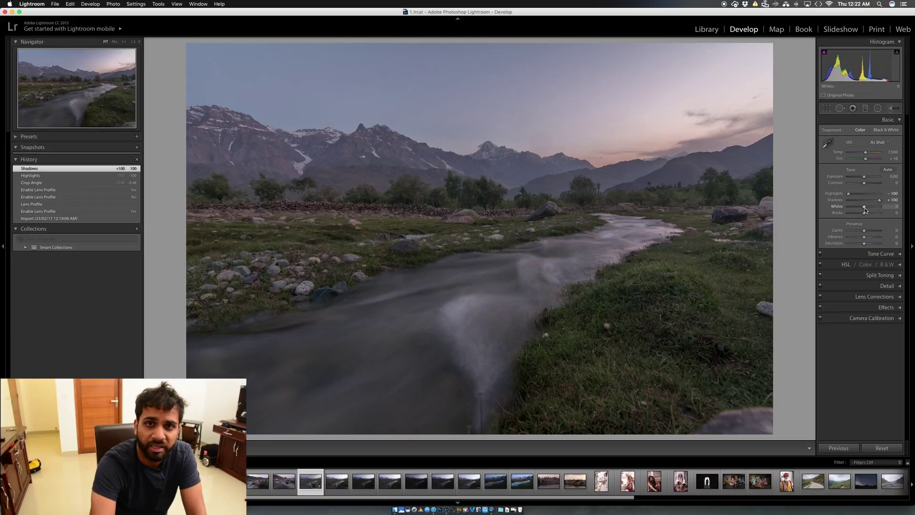
key("alt")
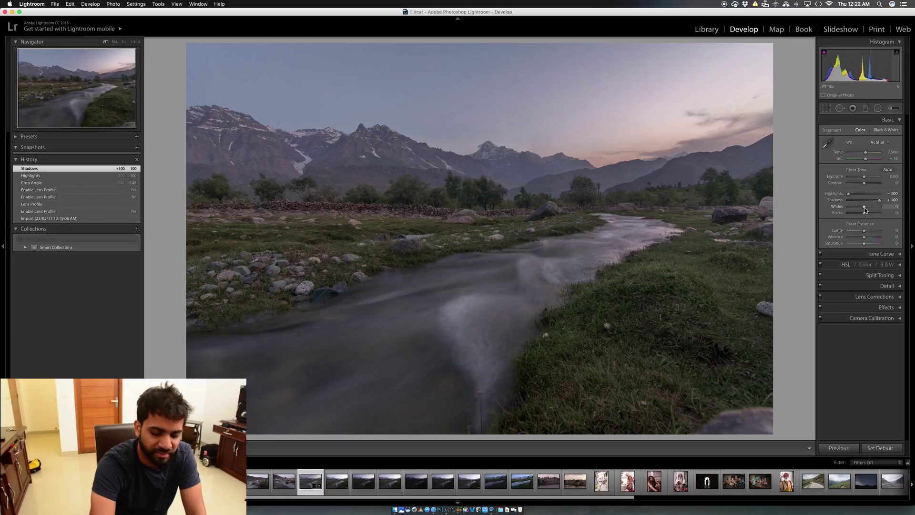
left_click_drag(865, 209, 875, 209)
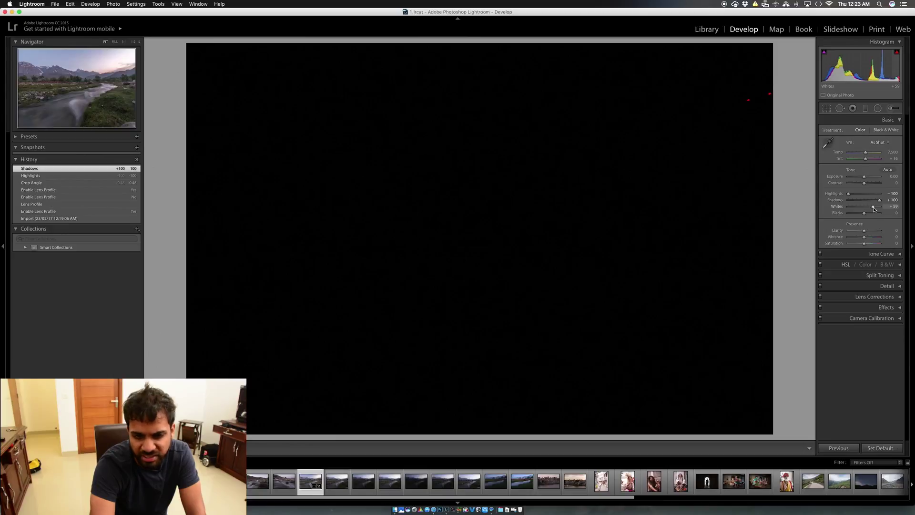
left_click_drag(874, 209, 875, 209)
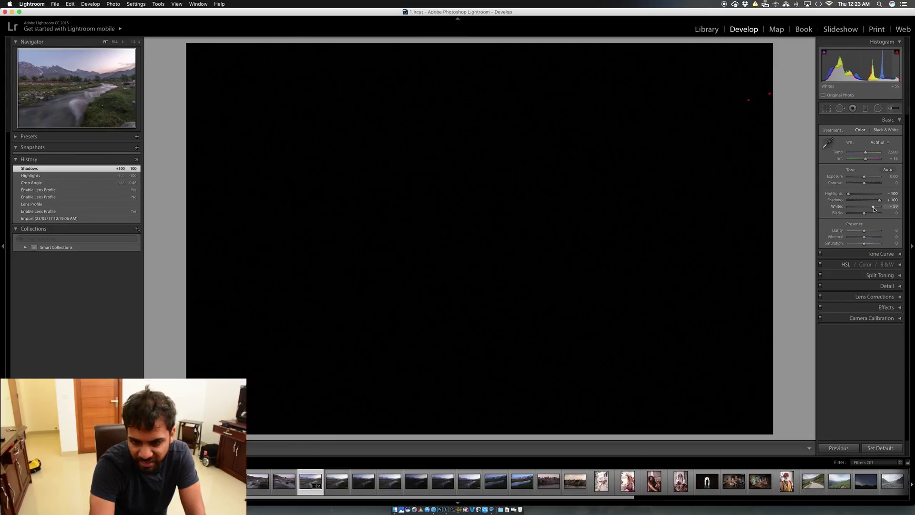
left_click_drag(874, 209, 875, 209)
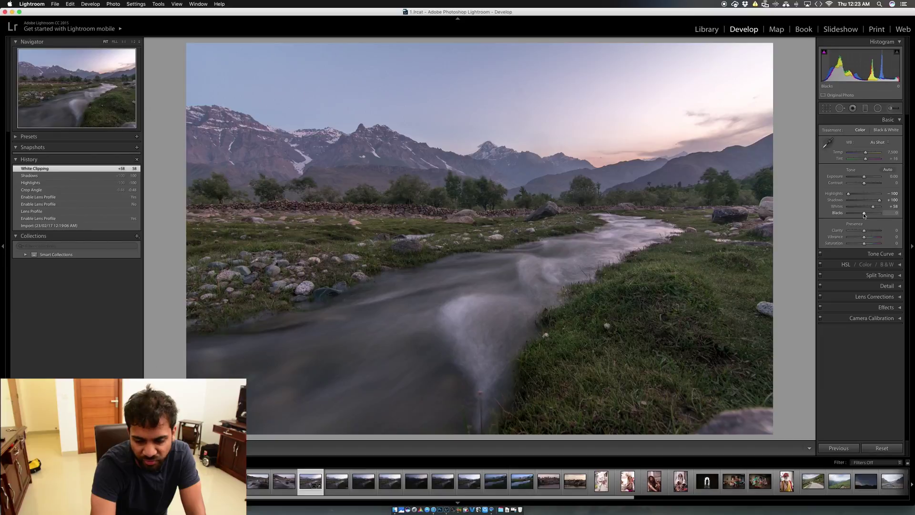
Set the photo's Blacks to -10 and compare the edit side by side with the original
left_click_drag(865, 214, 863, 215)
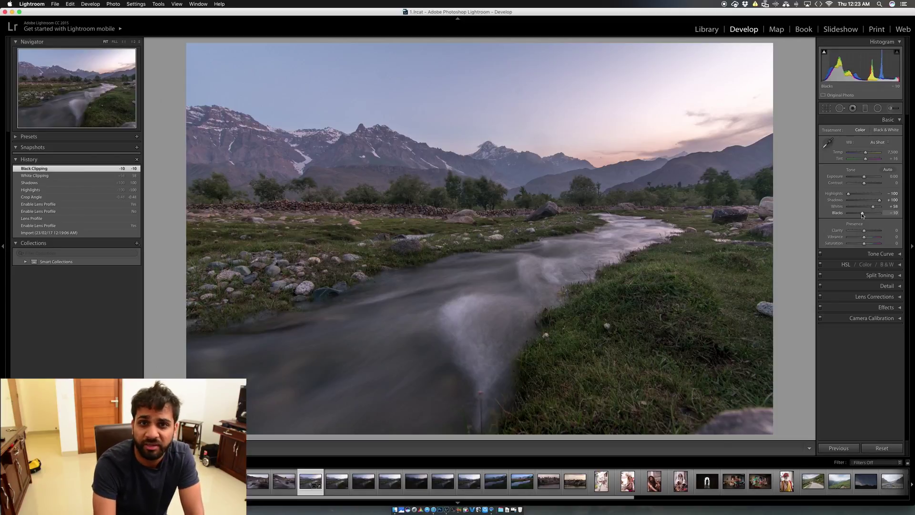
key("y")
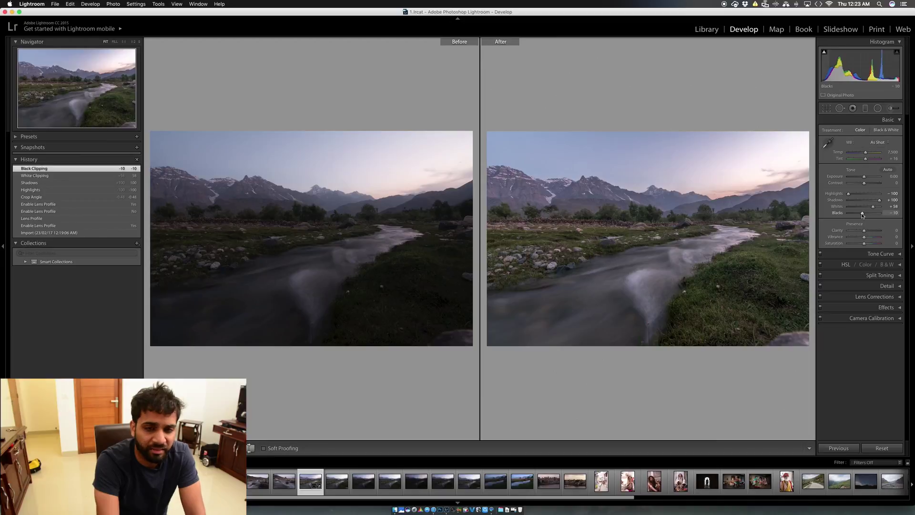
key("y")
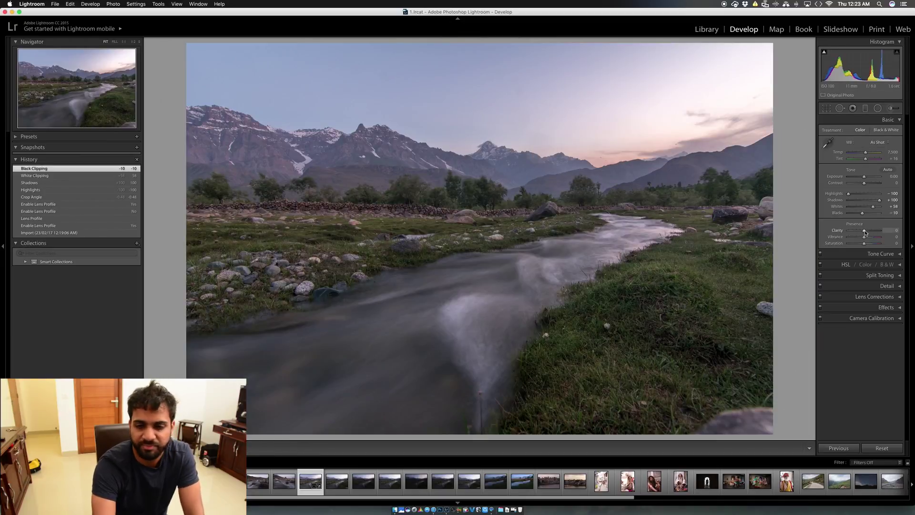
Set the photo's Clarity to +25 and its Vibrance to +20 in the basic presence adjustments
left_click_drag(865, 232, 869, 233)
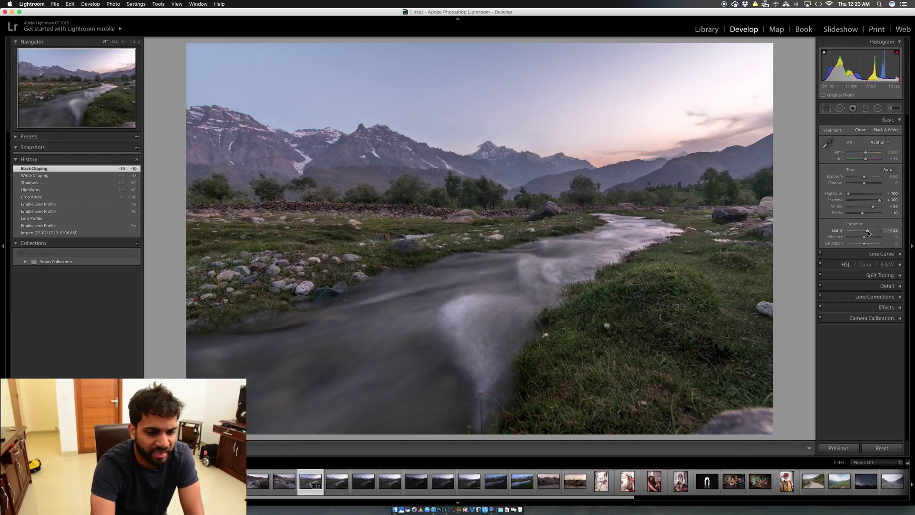
left_click(891, 230)
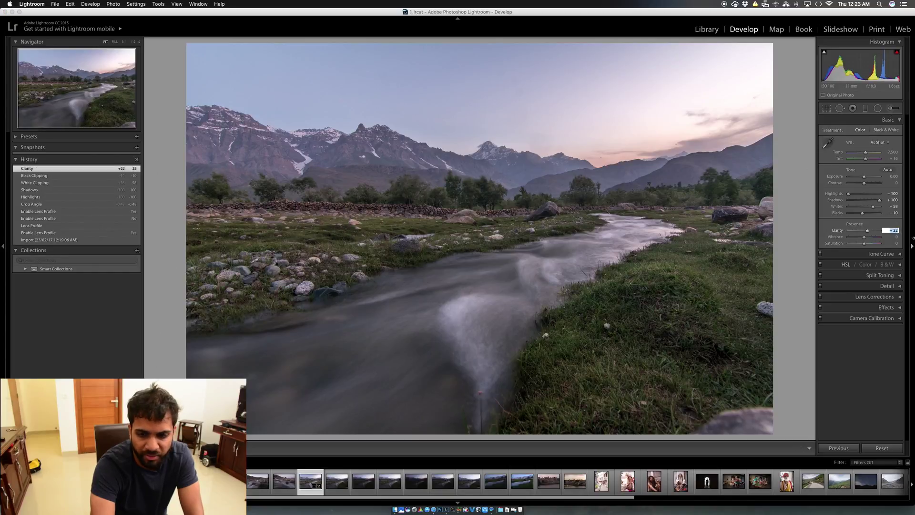
type("25")
key("Return")
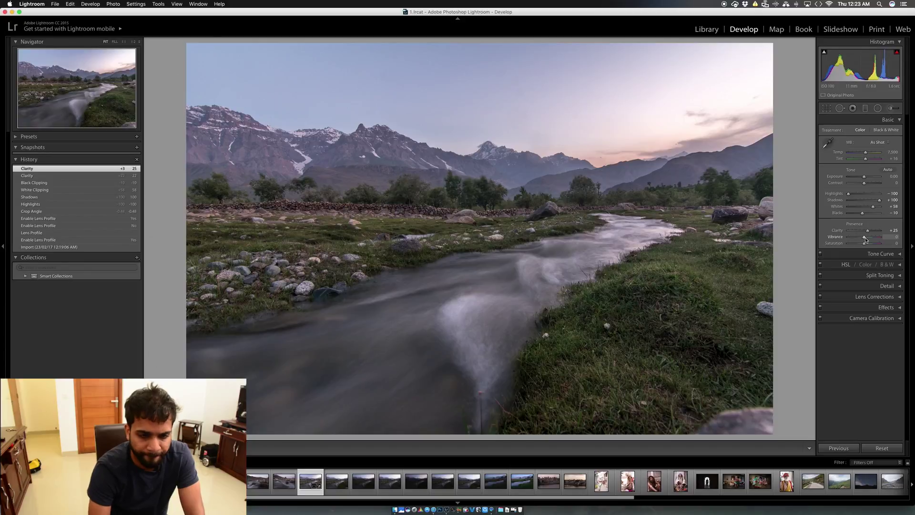
left_click_drag(866, 239, 868, 240)
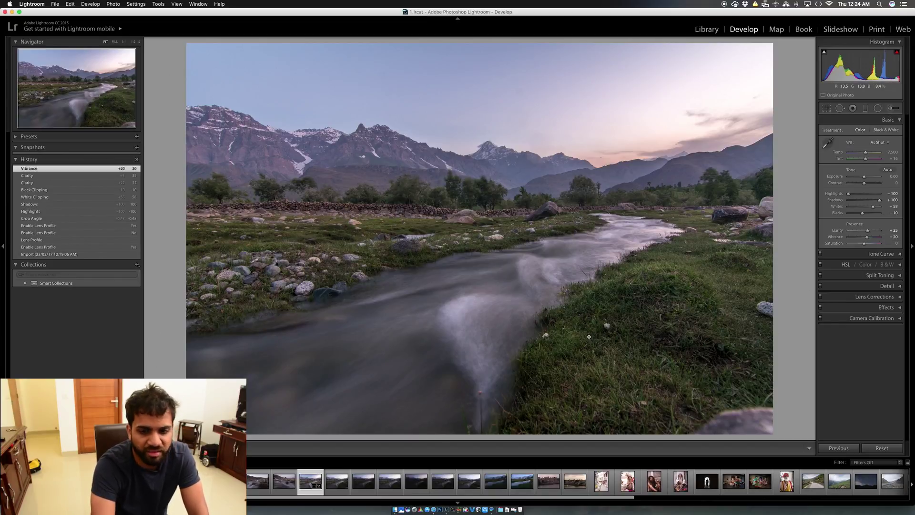
left_click(900, 122)
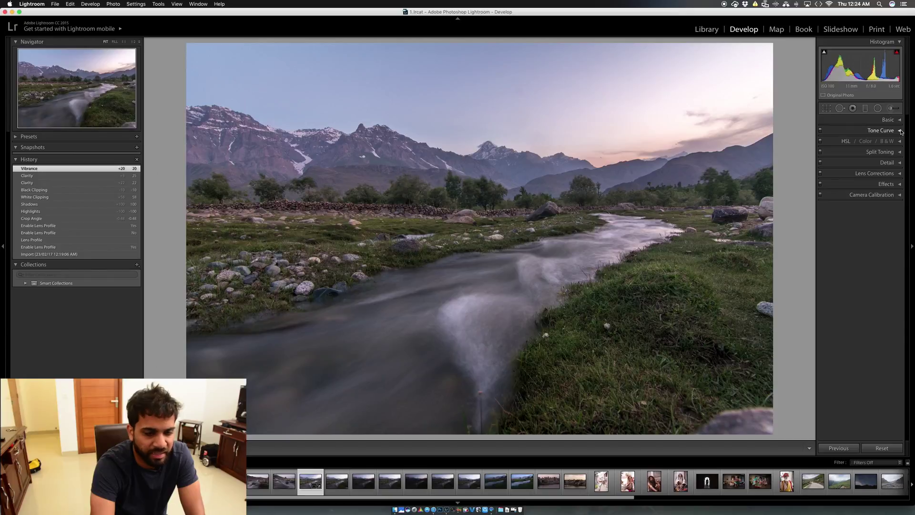
Shape the tone curve into a slight contrast curve with Lights at +6 and Darks at -14
left_click(901, 131)
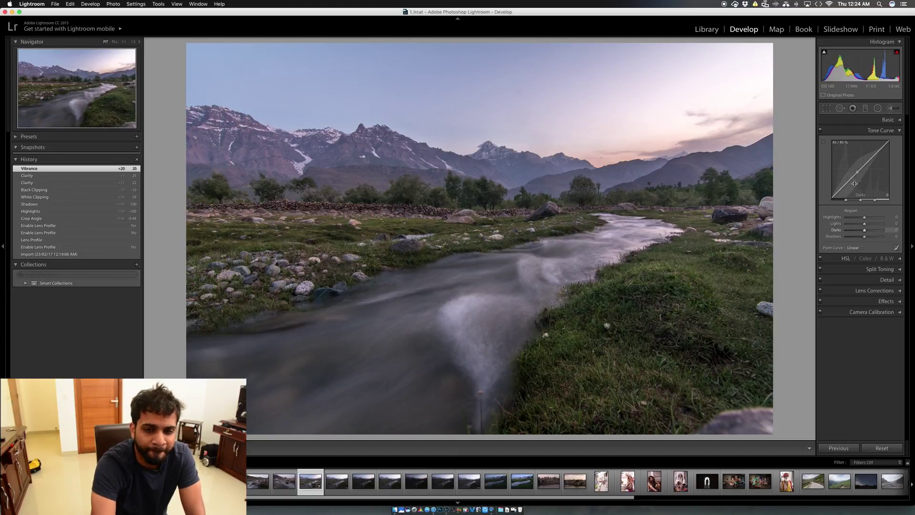
left_click_drag(849, 180, 849, 186)
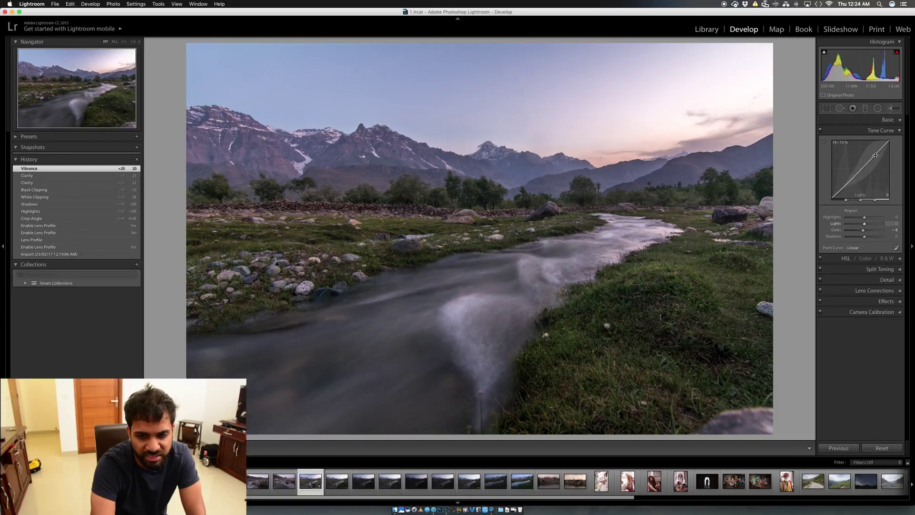
mouse_move(875, 155)
left_mouse_down()
mouse_move(875, 141)
mouse_move(875, 153)
left_mouse_up()
left_click_drag(844, 192, 849, 182)
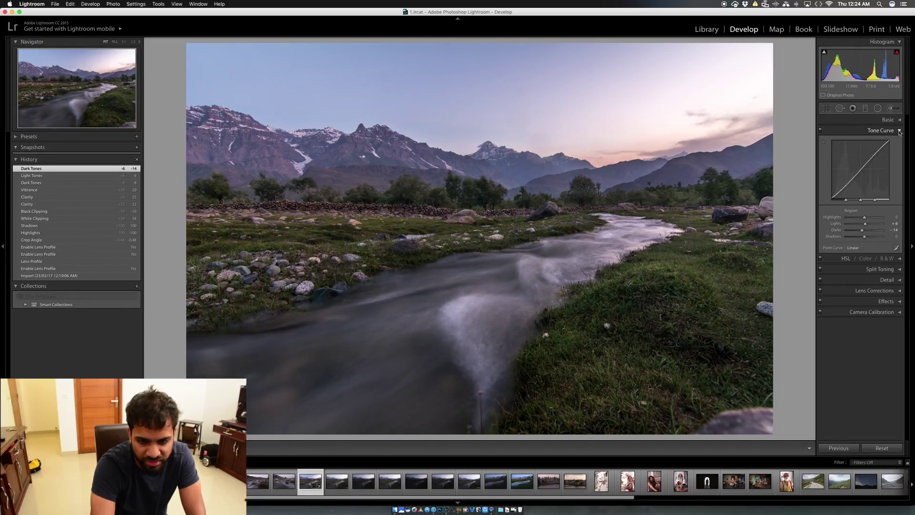
Try the Medium Contrast point curve on the photo and return the point curve to Linear
left_click(861, 248)
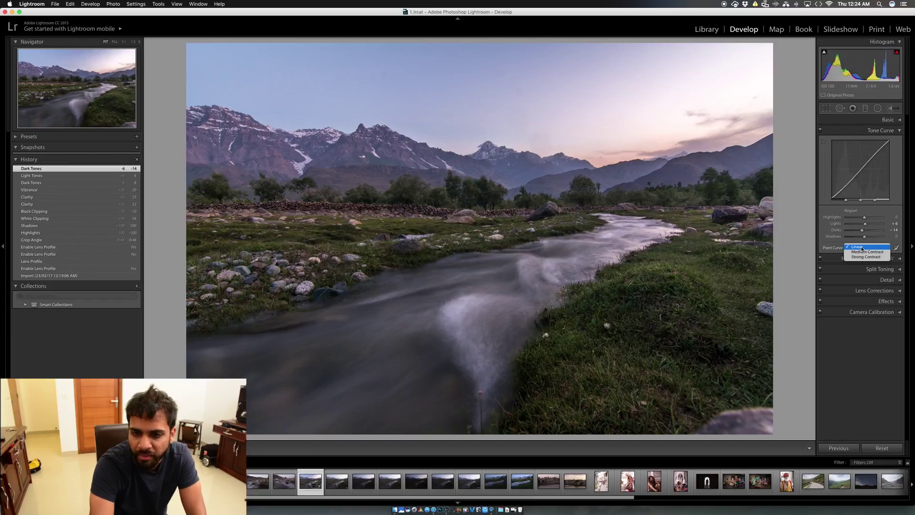
left_click(863, 252)
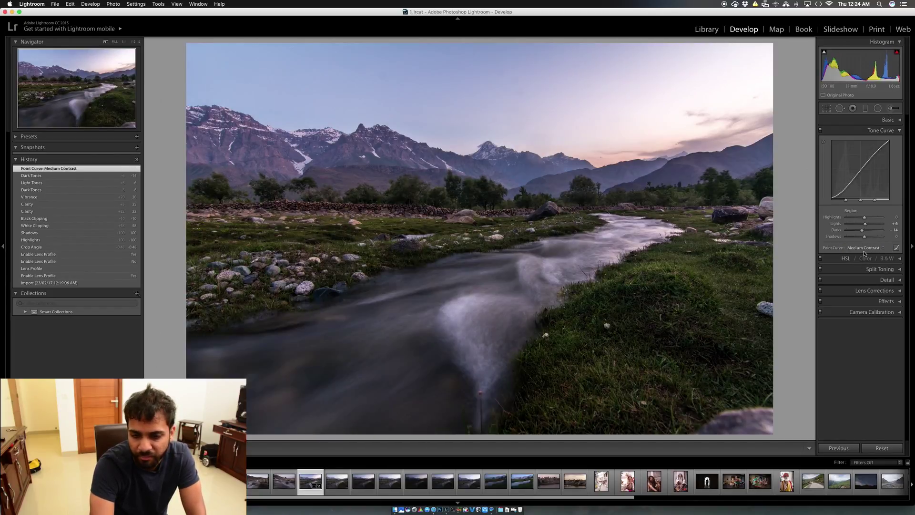
left_click(885, 248)
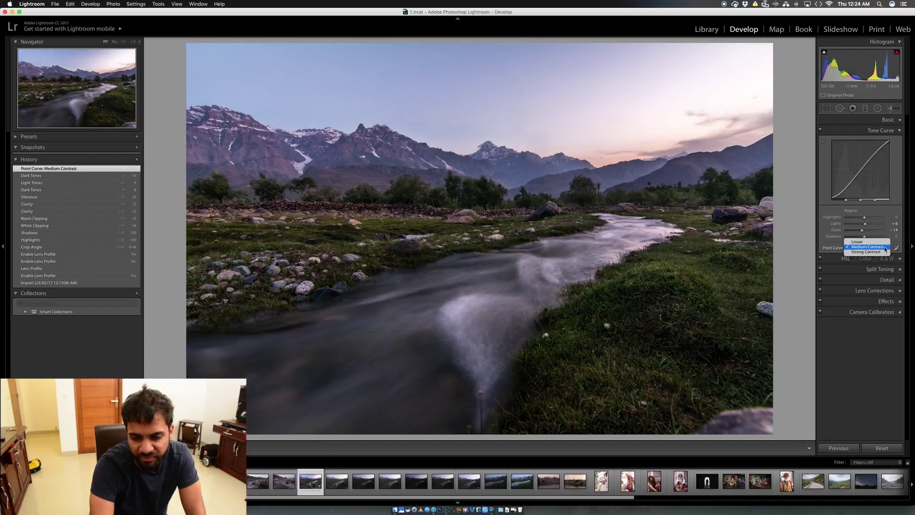
left_click(857, 242)
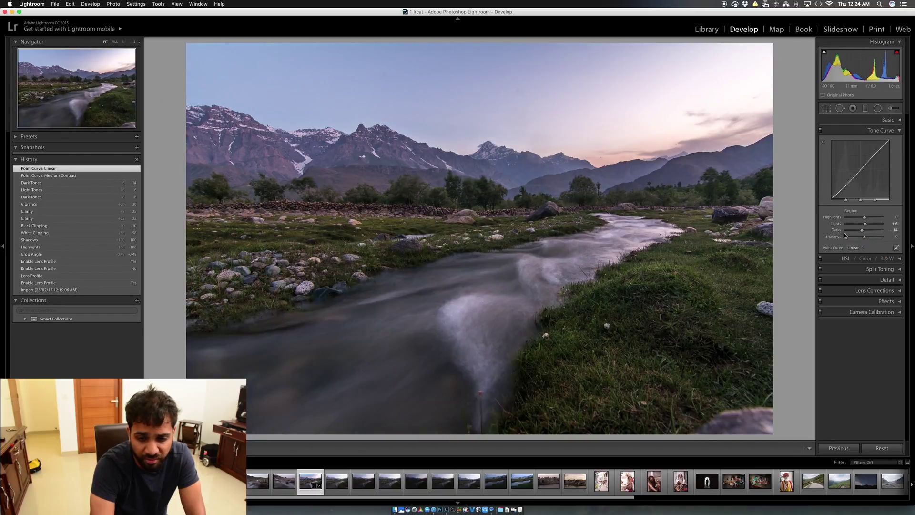
left_click(894, 130)
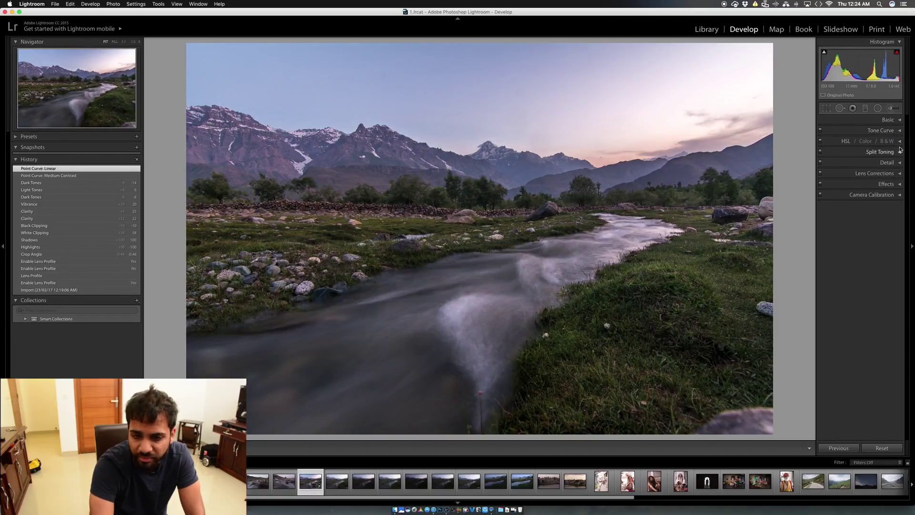
Deepen the photo's blues in the HSL adjustments with Blue saturation at +22 and Blue luminance at -6
left_click(900, 142)
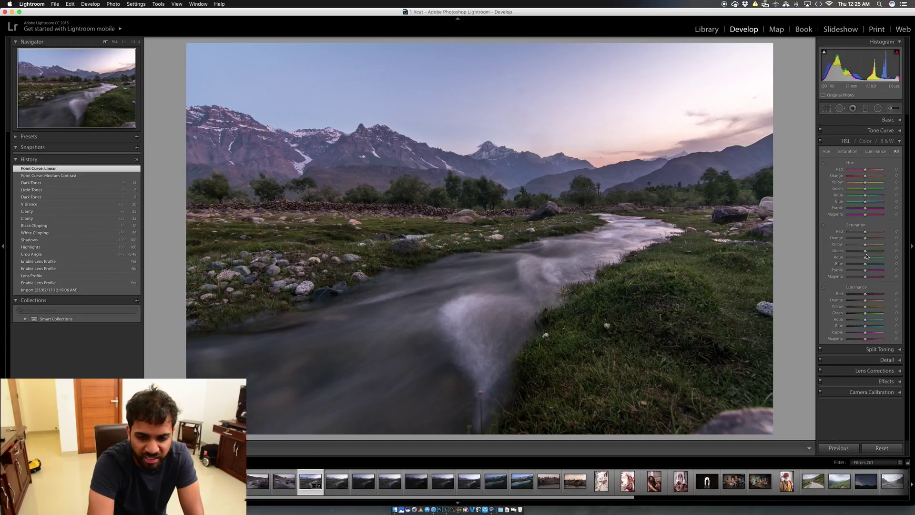
mouse_move(866, 260)
left_mouse_down()
mouse_move(914, 261)
mouse_move(870, 267)
left_mouse_up()
double_click(882, 257)
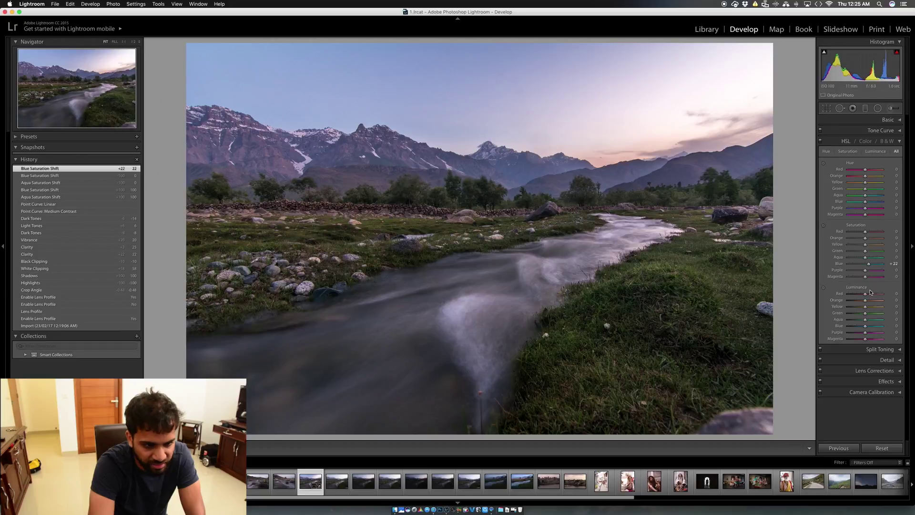
left_click_drag(866, 327, 865, 329)
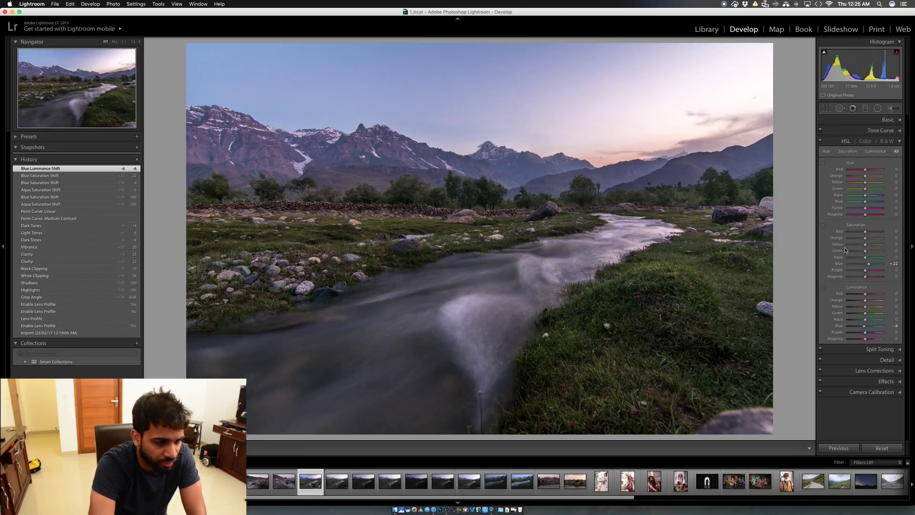
Enrich the grass in the HSL adjustments with Green saturation at +80 and Green luminance at +16
mouse_move(867, 252)
left_mouse_down()
mouse_move(891, 253)
mouse_move(879, 254)
left_mouse_up()
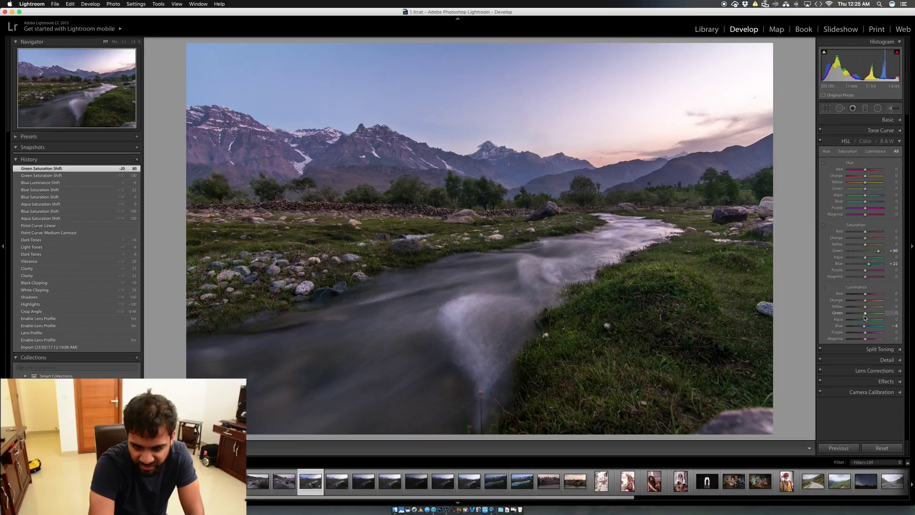
left_click_drag(866, 313, 869, 314)
mouse_move(876, 314)
left_mouse_down()
mouse_move(861, 319)
mouse_move(869, 316)
left_mouse_up()
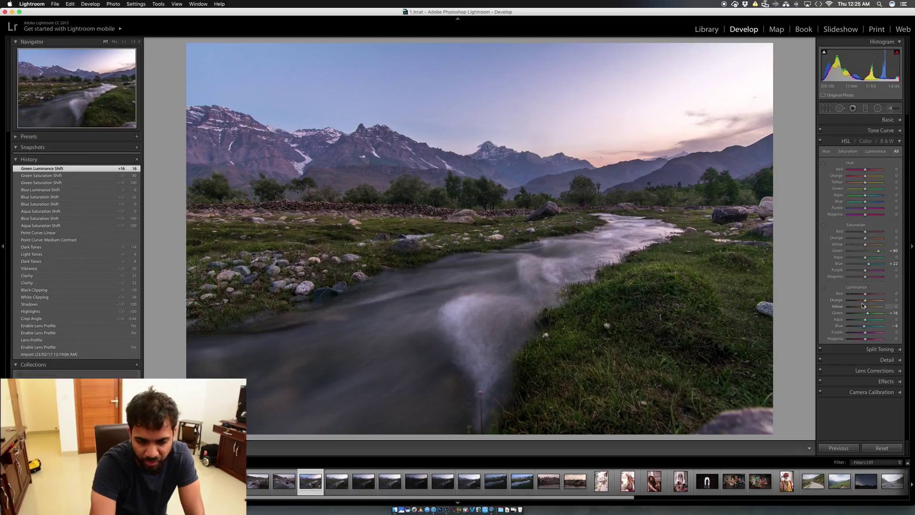
Intensify the sunset colours in HSL: Orange saturation +100 and luminance -18, Red saturation +73 and luminance -32
left_click_drag(867, 302, 866, 303)
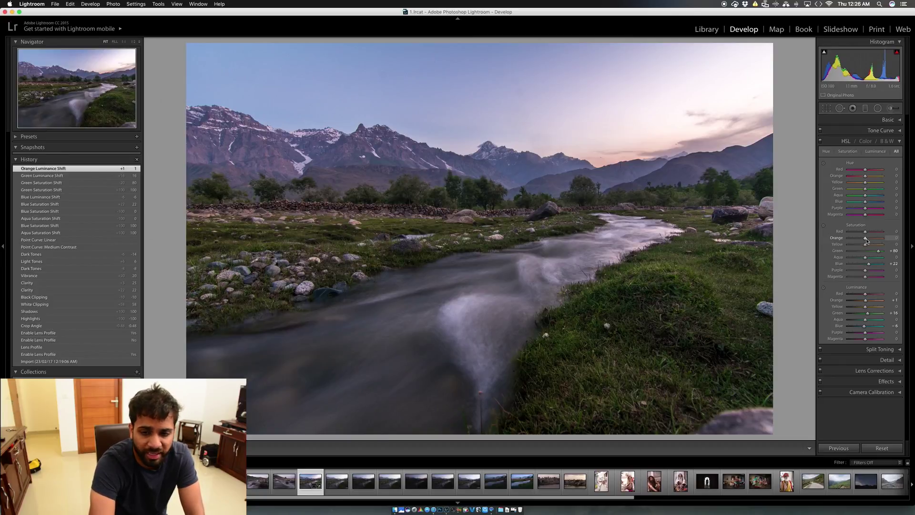
left_click_drag(867, 240, 885, 240)
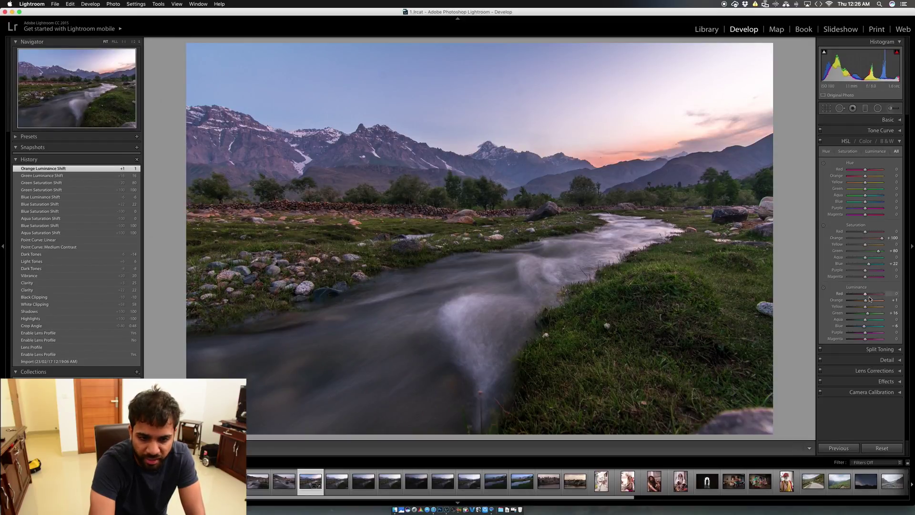
left_click_drag(867, 300, 865, 303)
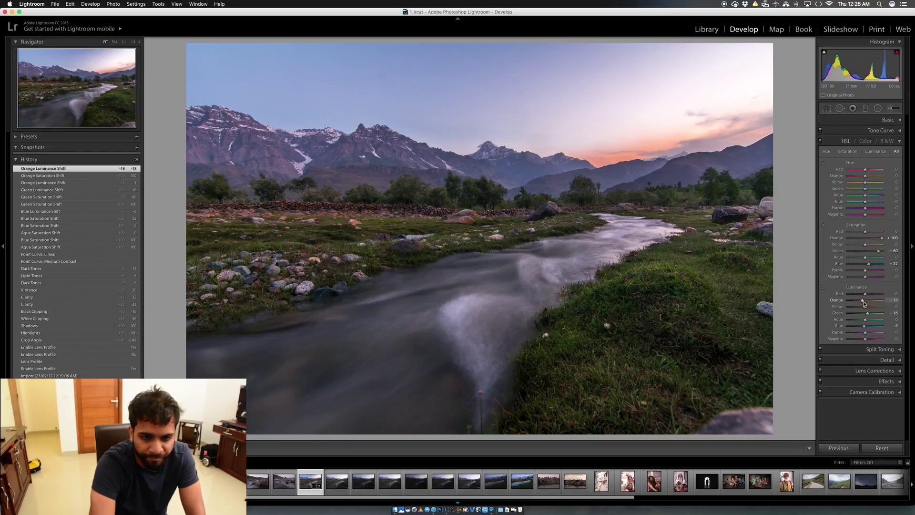
left_click_drag(867, 233, 878, 234)
left_click_drag(867, 296, 862, 297)
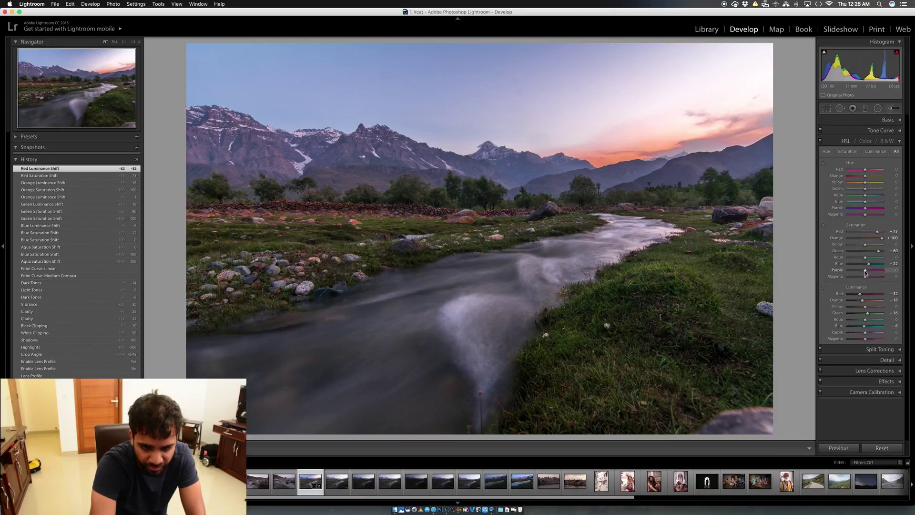
Adjust the sky's pink tones in HSL: Purple saturation +29 and luminance -7, Magenta saturation +40 and luminance -13
left_click_drag(865, 273, 870, 272)
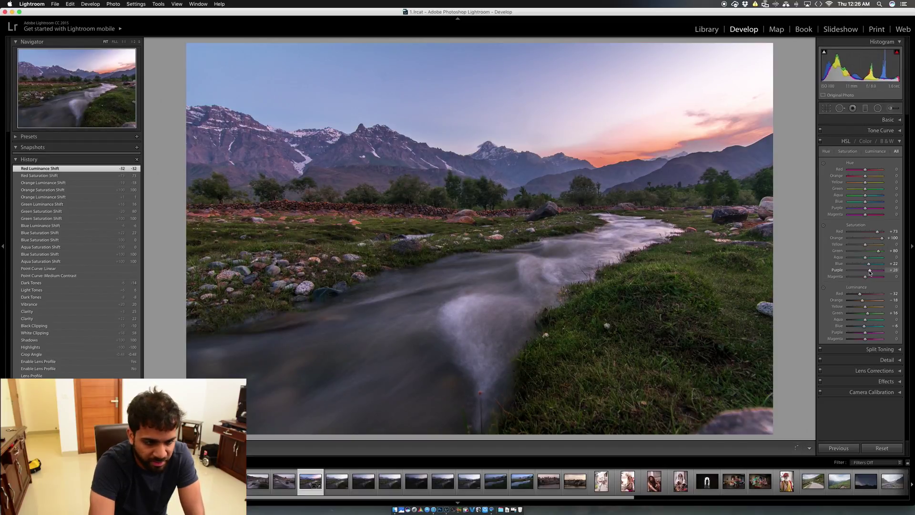
left_click_drag(870, 273, 870, 273)
left_click_drag(865, 332, 864, 335)
left_click_drag(866, 278, 872, 277)
left_click_drag(867, 342, 865, 343)
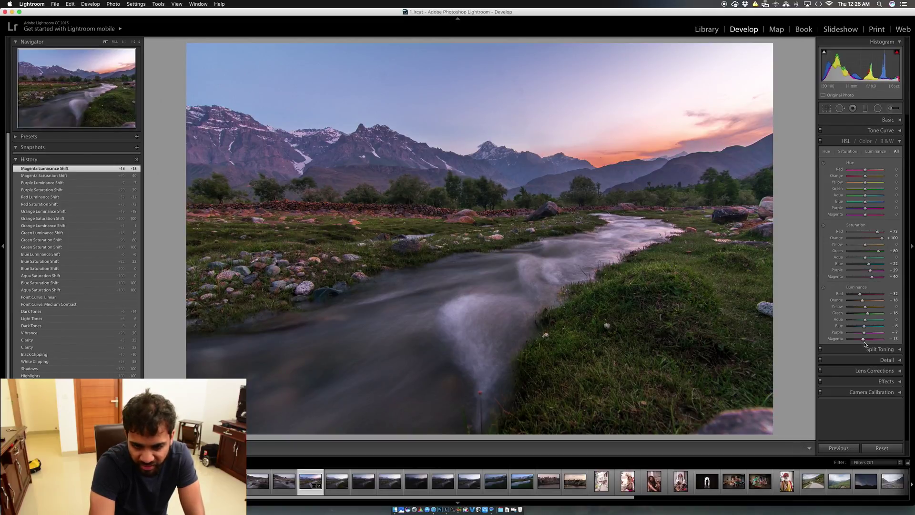
left_click(900, 142)
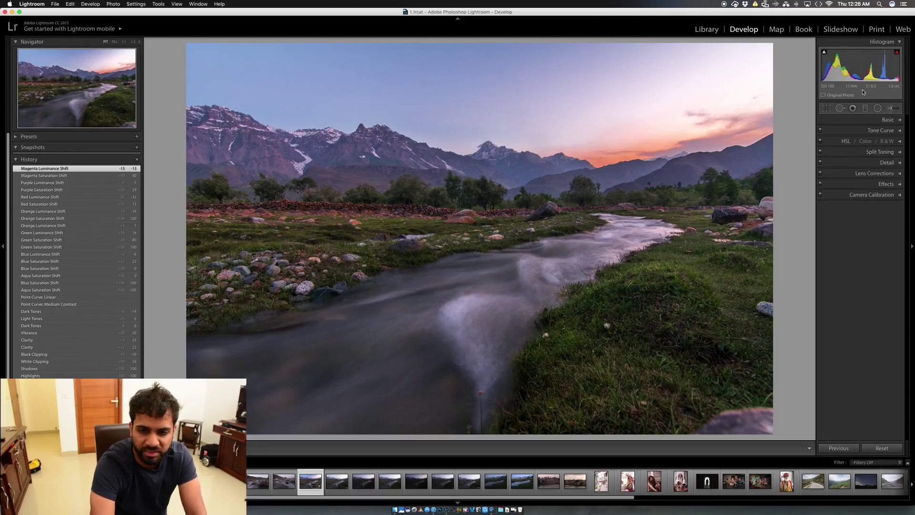
Add a graduated filter over the sky, from near the photo's upper edge down to the tree line
left_click(900, 185)
left_click(900, 185)
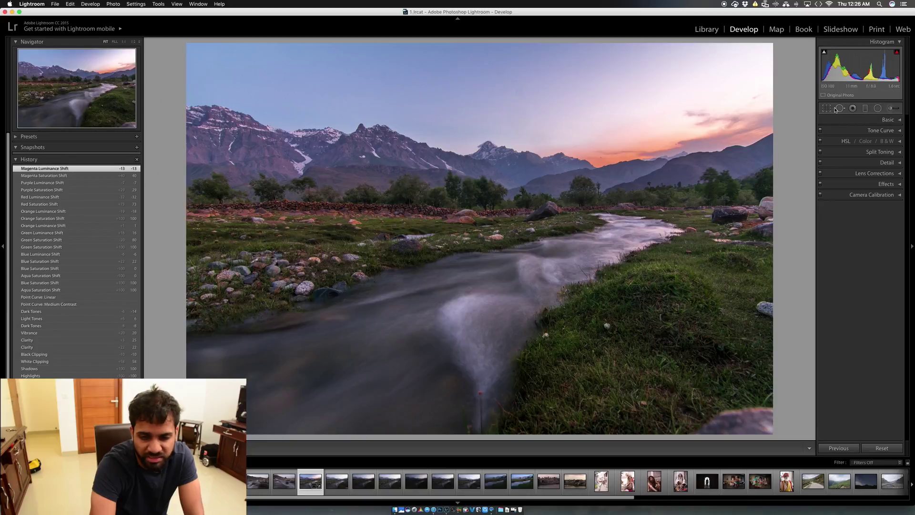
left_click(866, 108)
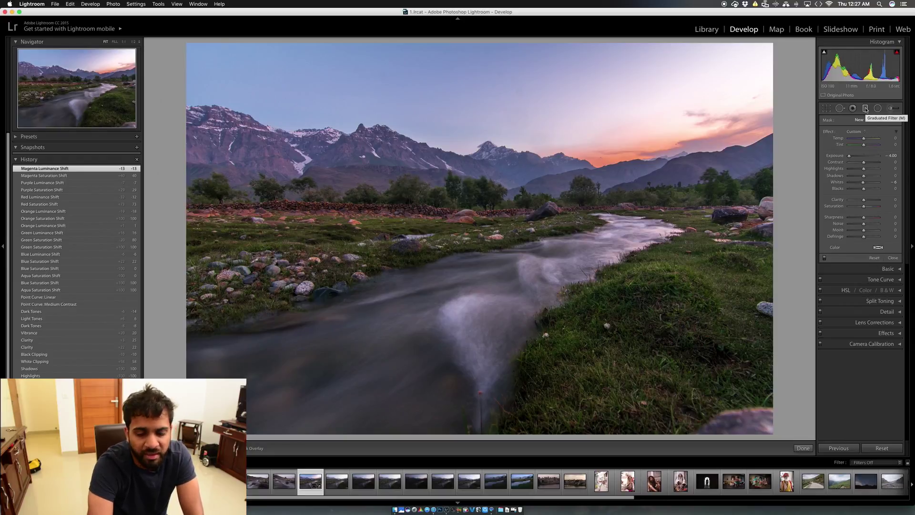
left_click_drag(529, 51, 516, 209)
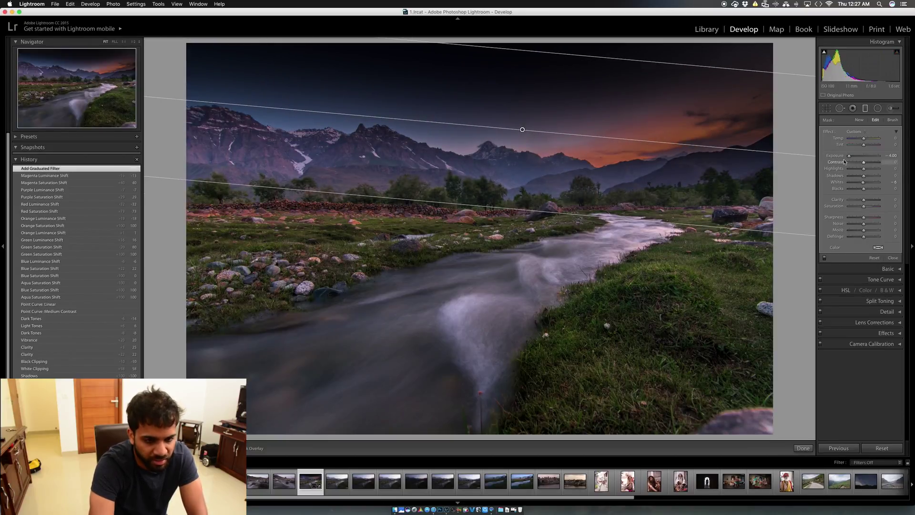
Adjust the sky's graduated filter to Highlights -100 and Clarity 30, with Exposure and Blacks lowered slightly below 0
double_click(865, 156)
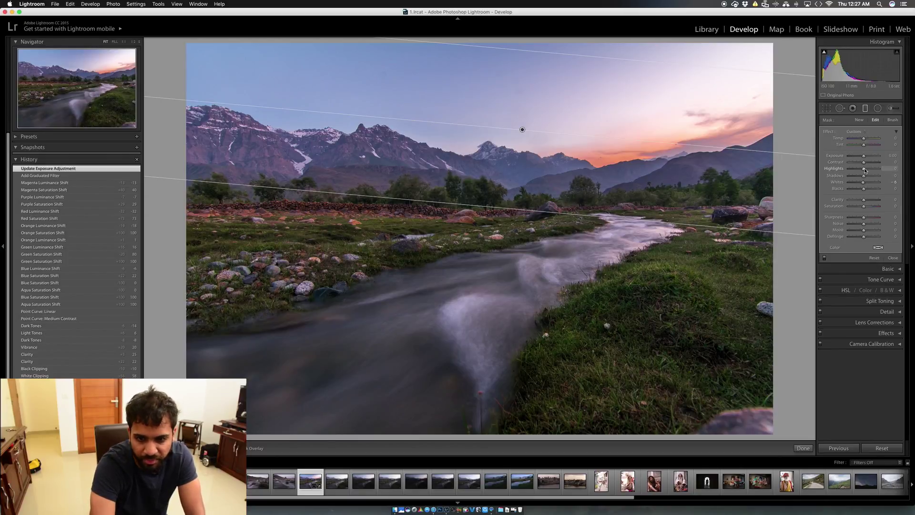
left_click_drag(865, 170, 839, 173)
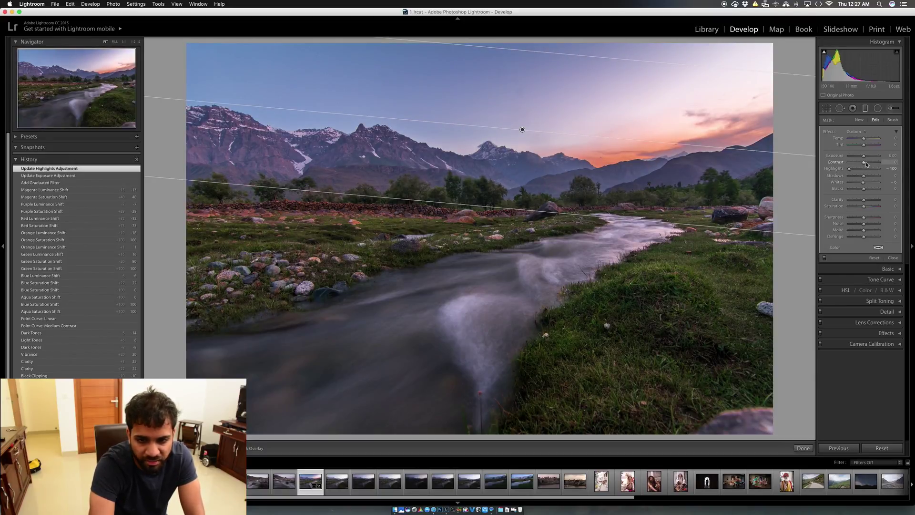
left_click_drag(864, 159, 865, 159)
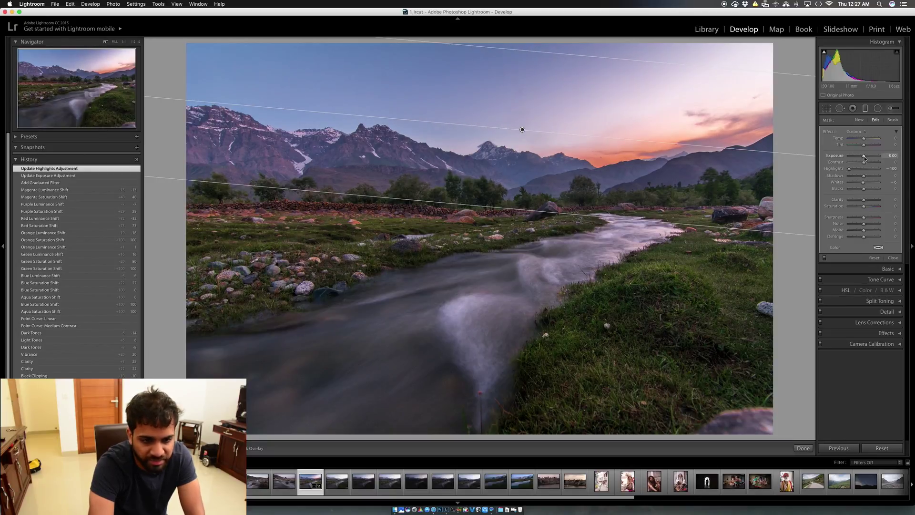
left_click_drag(865, 159, 864, 159)
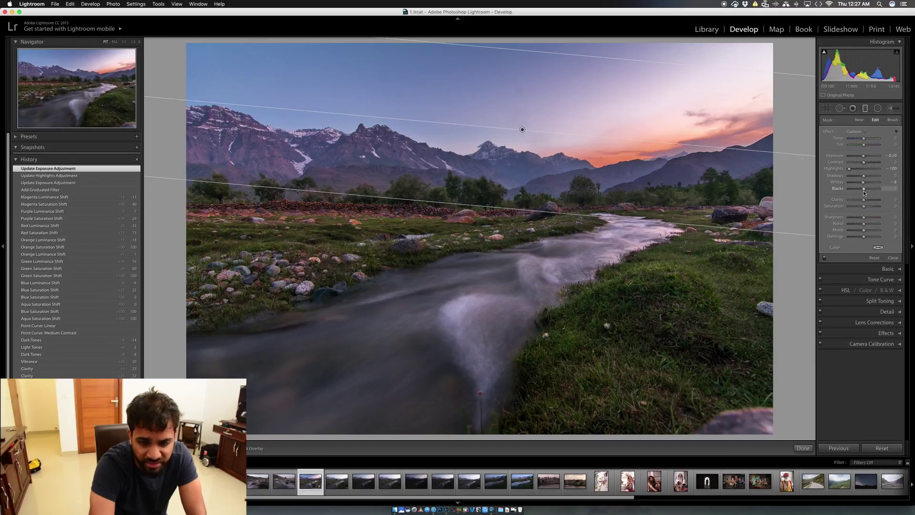
mouse_move(864, 189)
left_mouse_down()
mouse_move(883, 199)
mouse_move(869, 202)
left_mouse_up()
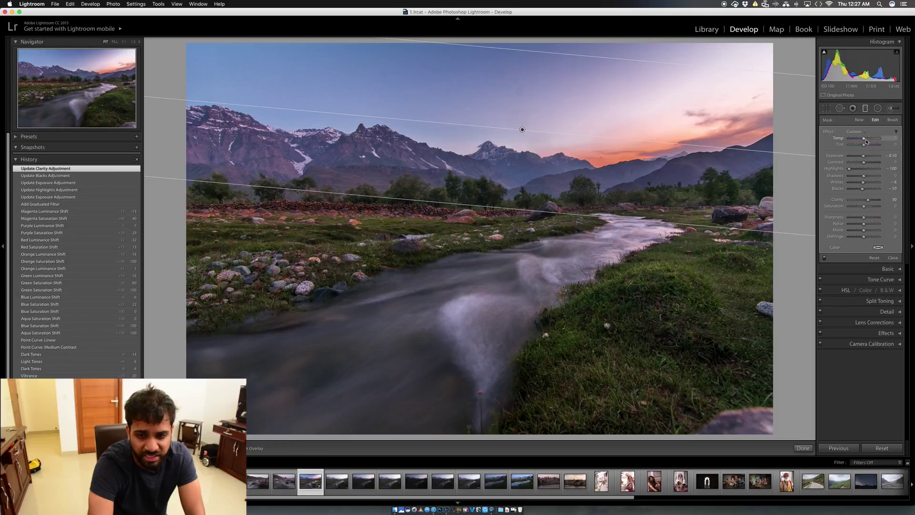
Warm the sky's graduated filter with Temp 11 and Tint 7, and finish the filter
left_click_drag(864, 141, 867, 142)
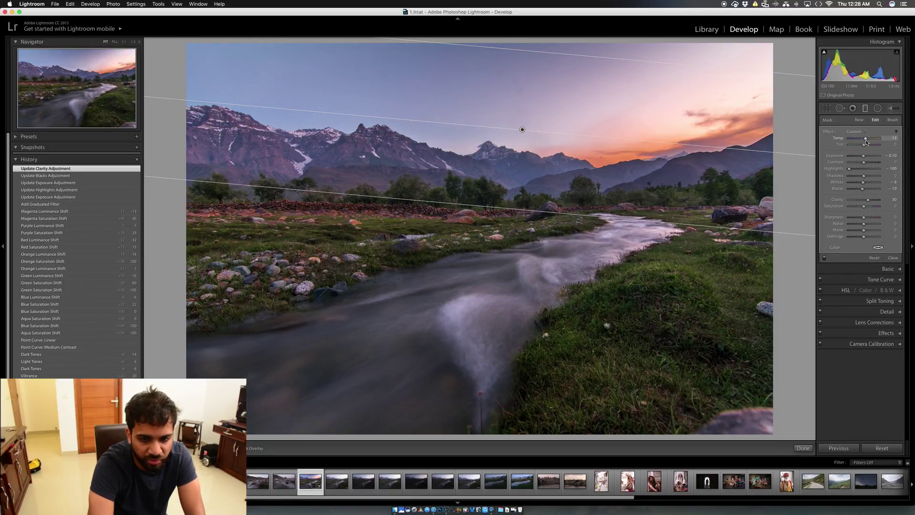
left_click_drag(866, 141, 866, 142)
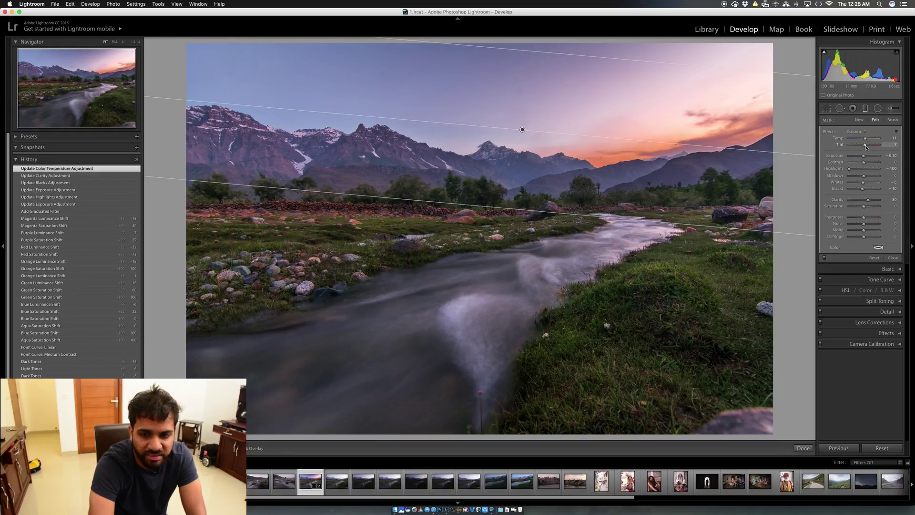
left_click_drag(867, 147, 867, 147)
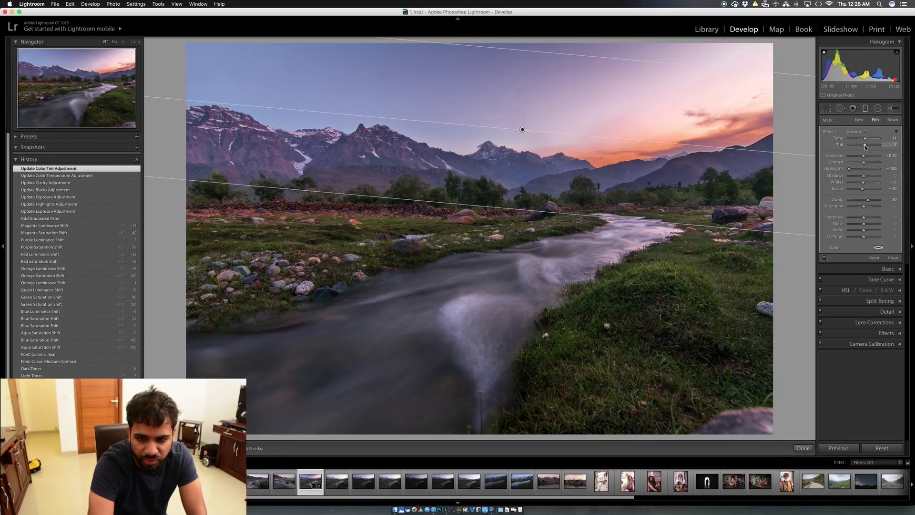
left_click(803, 448)
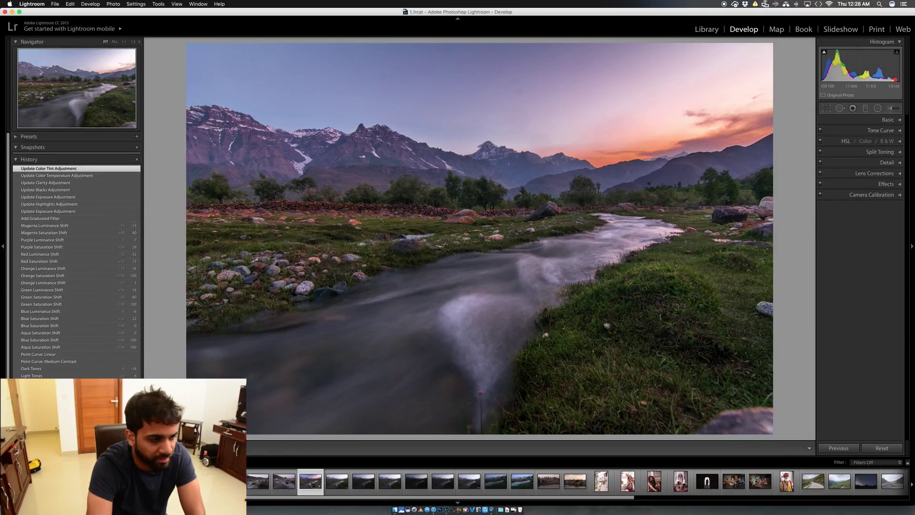
scroll(40, 242, "down", 5)
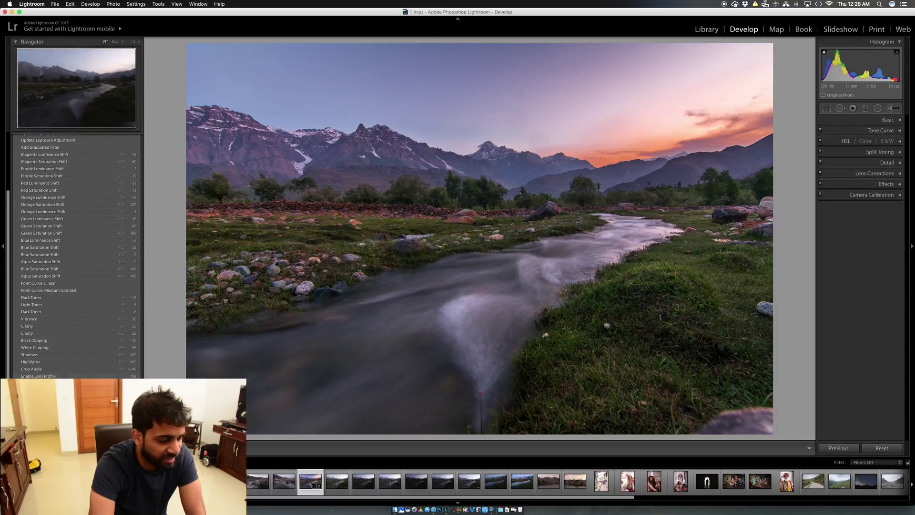
scroll(43, 214, "up", 5)
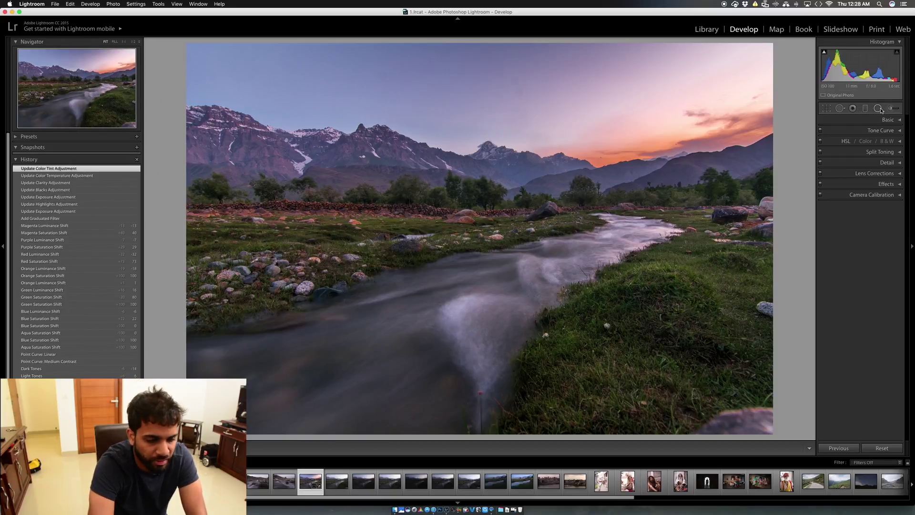
Paint an adjustment brush mask over the grass on both riverbanks, using brush size 6 and Exposure 4.00
key("k")
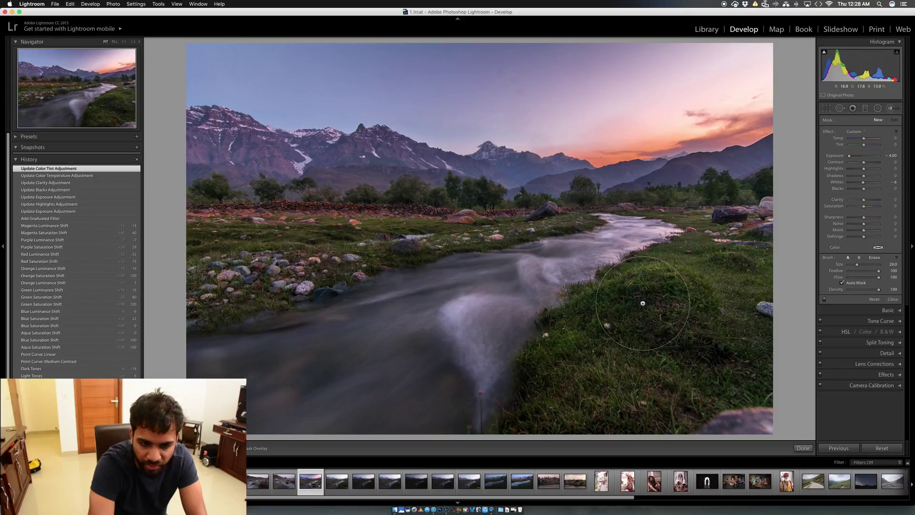
left_click(893, 109)
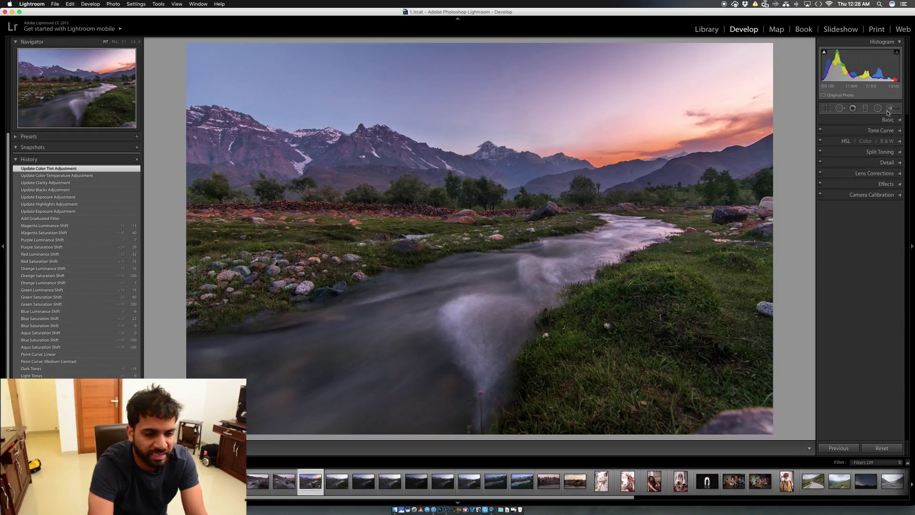
left_click(894, 109)
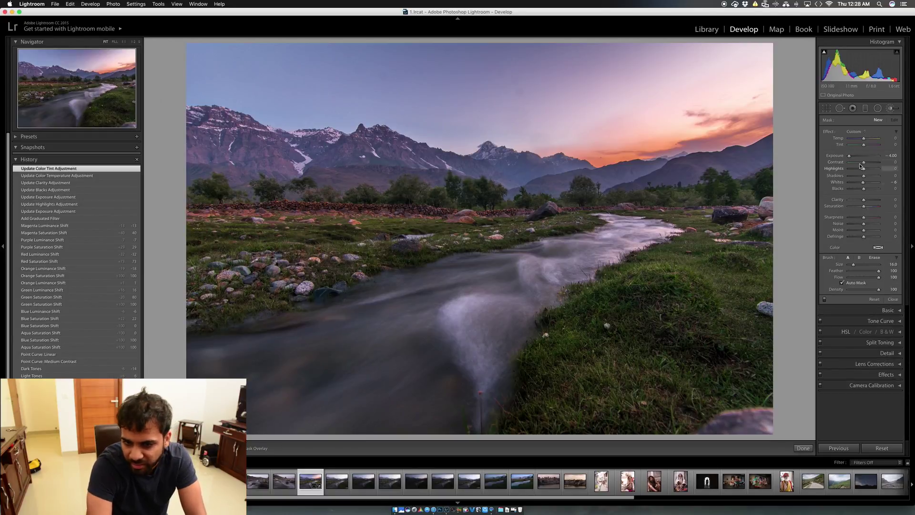
double_click(849, 156)
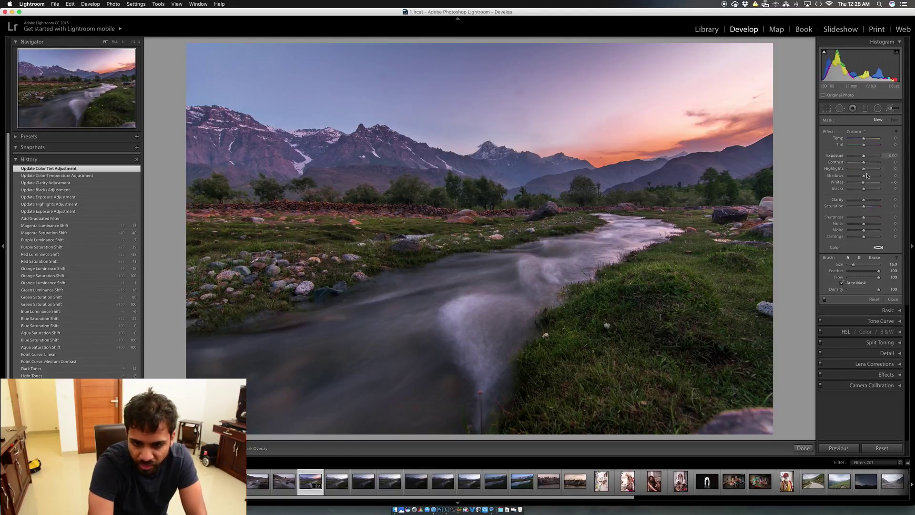
scroll(705, 232, "down", 3)
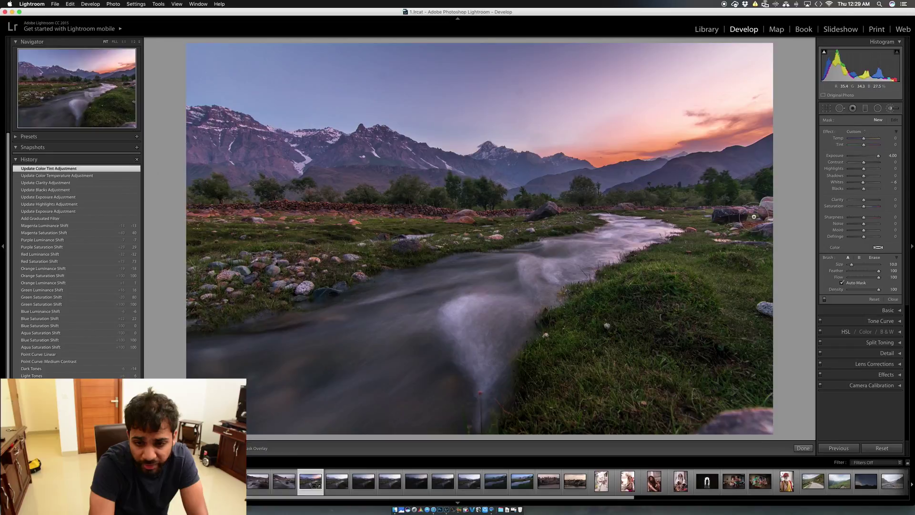
scroll(723, 226, "down", 4)
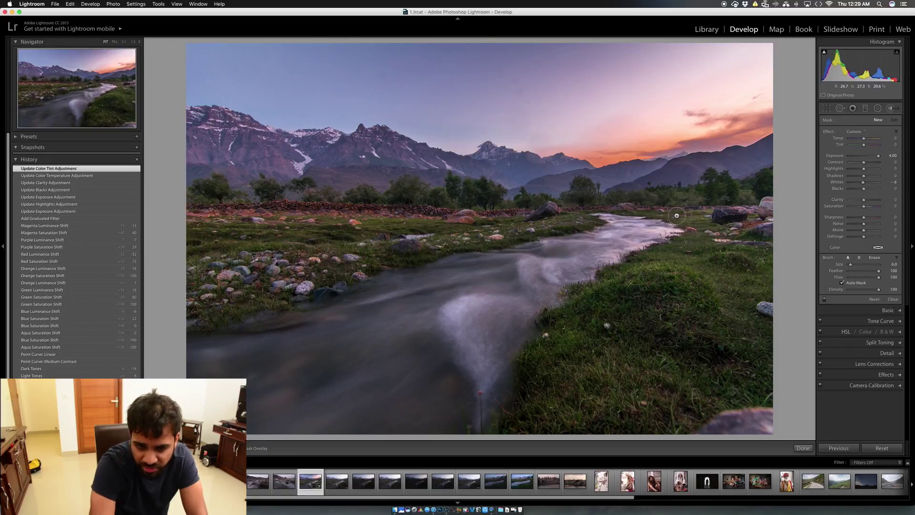
mouse_move(686, 218)
left_mouse_down()
mouse_move(775, 215)
mouse_move(691, 239)
mouse_move(620, 280)
mouse_move(558, 352)
mouse_move(518, 437)
mouse_move(628, 422)
mouse_move(688, 426)
mouse_move(759, 398)
mouse_move(770, 228)
mouse_move(685, 251)
mouse_move(650, 279)
mouse_move(632, 311)
mouse_move(759, 232)
mouse_move(678, 263)
mouse_move(747, 243)
mouse_move(758, 360)
mouse_move(733, 385)
mouse_move(683, 408)
mouse_move(758, 285)
mouse_move(743, 321)
mouse_move(756, 304)
mouse_move(747, 314)
mouse_move(714, 267)
mouse_move(682, 341)
mouse_move(705, 340)
mouse_move(630, 336)
mouse_move(639, 382)
mouse_move(587, 387)
mouse_move(574, 404)
mouse_move(687, 375)
mouse_move(691, 386)
mouse_move(725, 348)
mouse_move(701, 372)
mouse_move(699, 362)
mouse_move(672, 365)
left_mouse_up()
left_click_drag(569, 226, 581, 219)
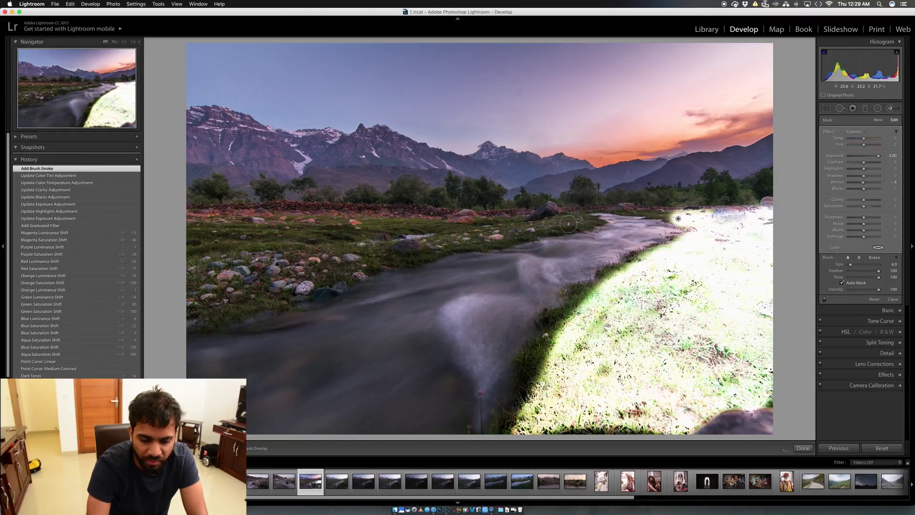
mouse_move(514, 229)
left_mouse_down()
mouse_move(441, 236)
mouse_move(415, 228)
left_mouse_up()
mouse_move(310, 223)
left_mouse_down()
mouse_move(205, 226)
mouse_move(189, 265)
mouse_move(197, 308)
mouse_move(236, 317)
mouse_move(343, 268)
mouse_move(433, 249)
mouse_move(441, 233)
mouse_move(210, 240)
mouse_move(400, 230)
mouse_move(315, 240)
mouse_move(258, 282)
mouse_move(343, 266)
mouse_move(219, 262)
mouse_move(196, 286)
mouse_move(267, 286)
mouse_move(234, 286)
mouse_move(195, 224)
left_mouse_up()
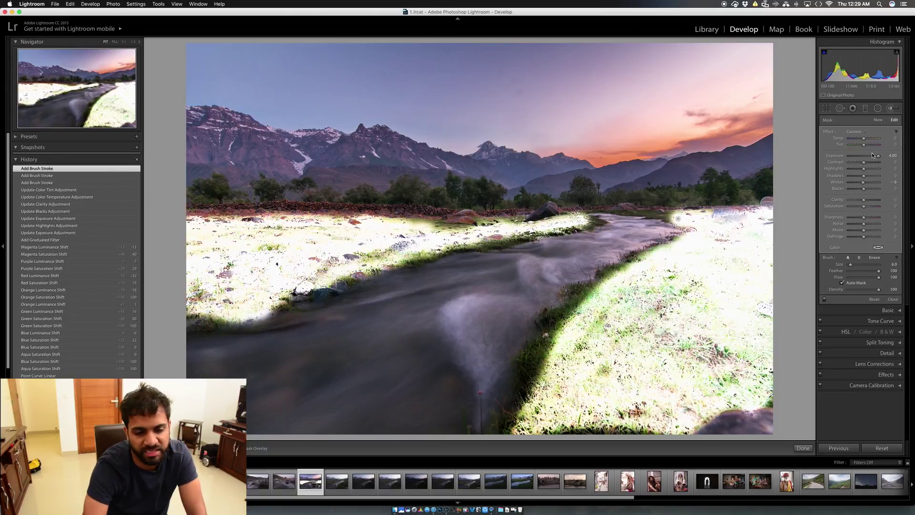
Set the grass mask to Exposure 0.43, Contrast 36, Highlights -47, Clarity 22 and Sharpness 75, and finish the brush adjustment
left_click(886, 156)
type("0")
key("Return")
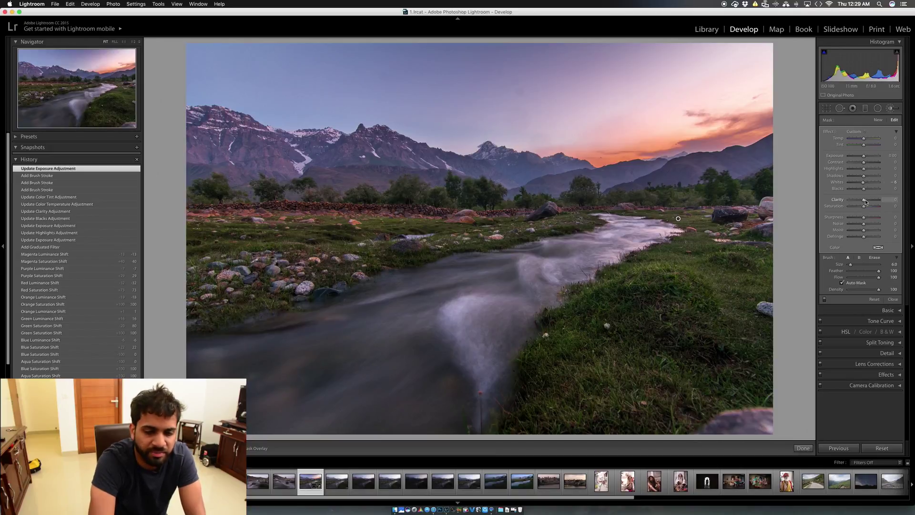
left_click_drag(865, 202, 876, 217)
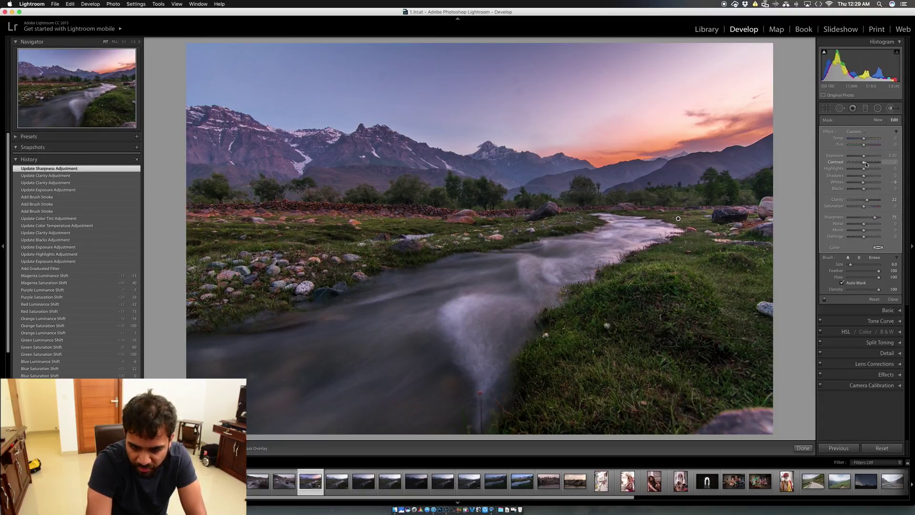
mouse_move(865, 157)
left_mouse_down()
mouse_move(852, 165)
mouse_move(870, 165)
mouse_move(857, 170)
left_mouse_up()
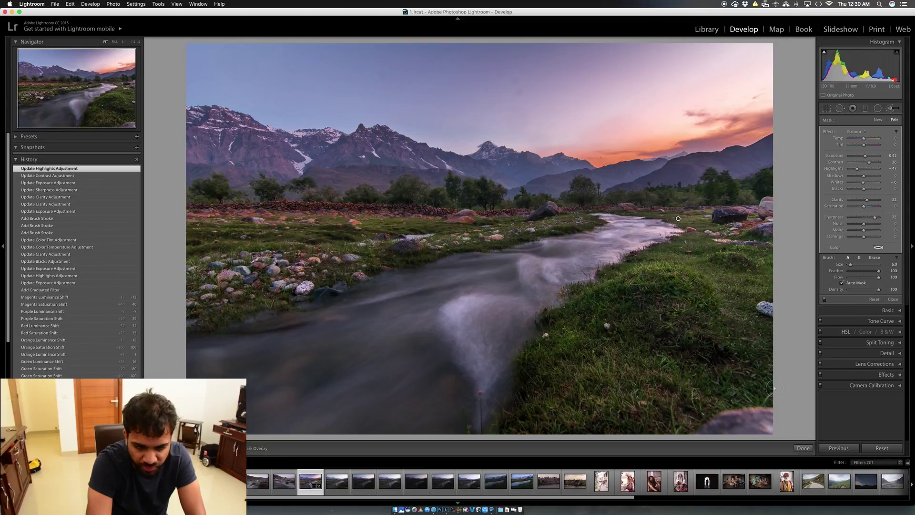
left_click(800, 447)
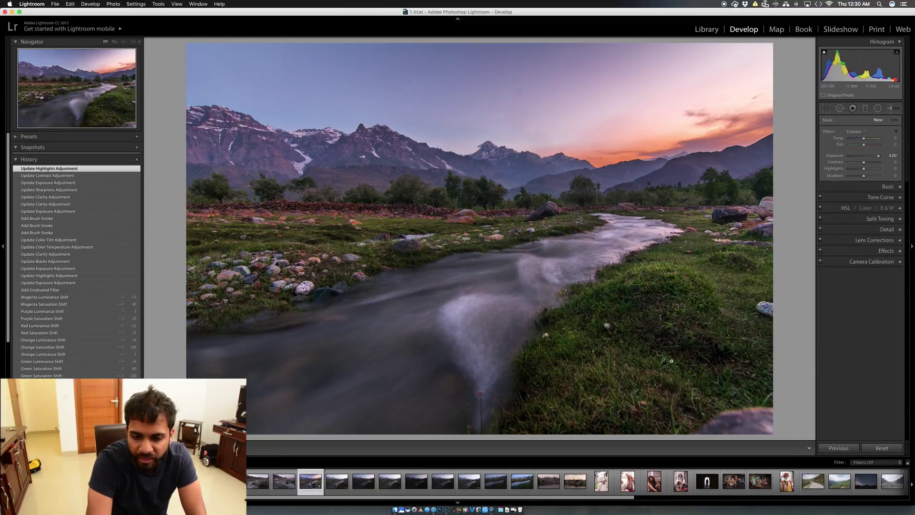
Paint a new adjustment brush mask over the rocks on both riverbanks, using brush size 6 and Exposure 4.00
left_click(891, 108)
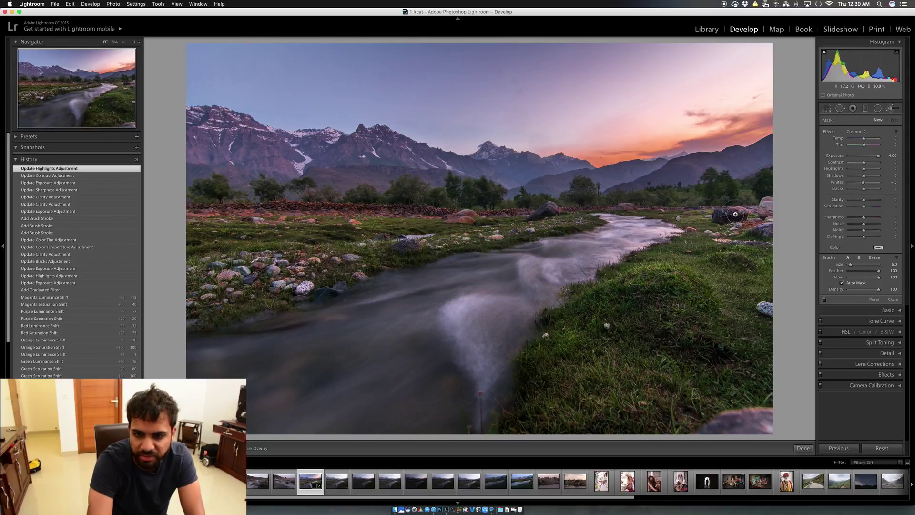
mouse_move(740, 215)
left_mouse_down()
mouse_move(722, 217)
mouse_move(750, 233)
left_mouse_up()
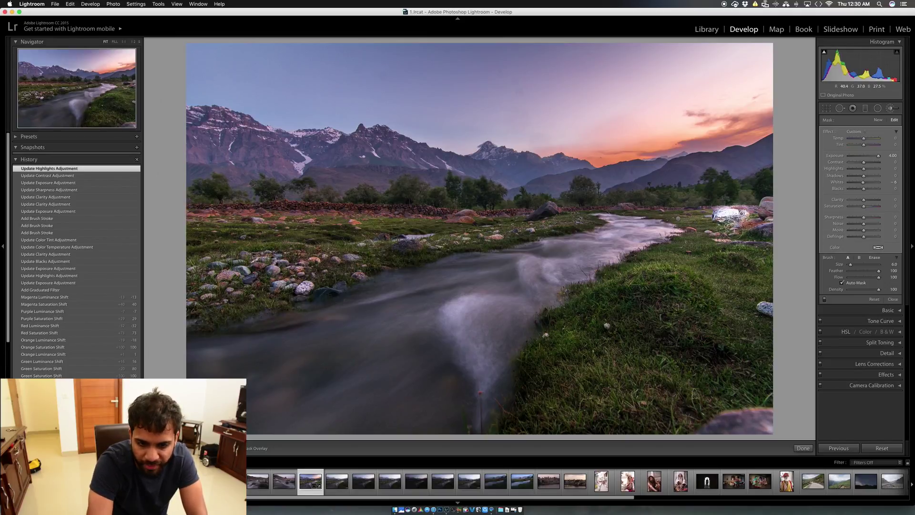
left_click(767, 232)
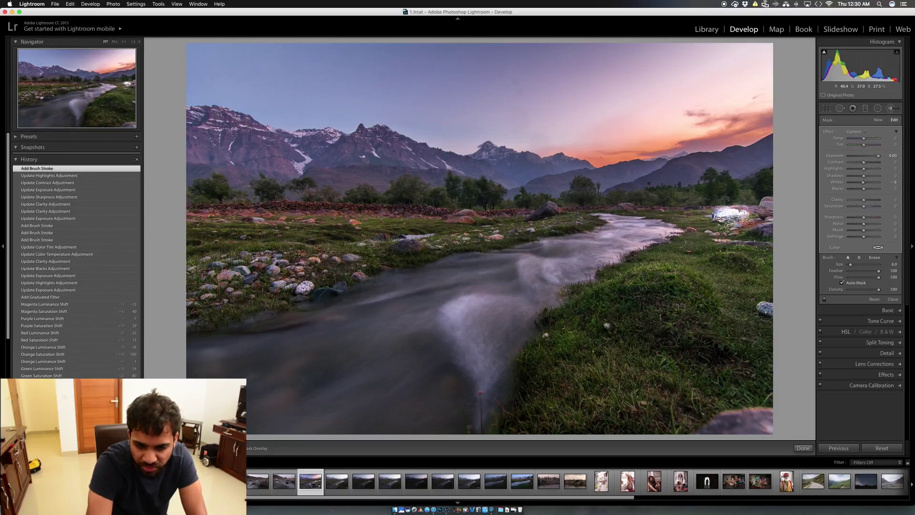
left_click(469, 218)
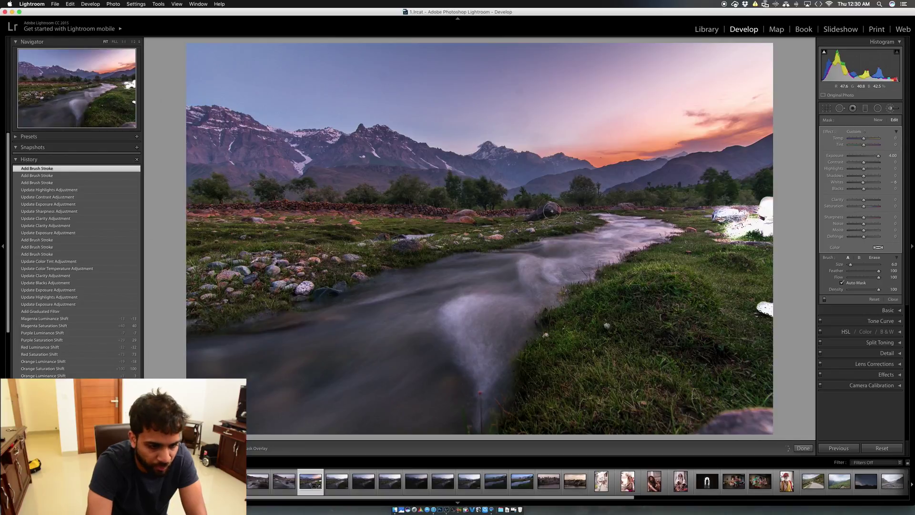
left_click(552, 208)
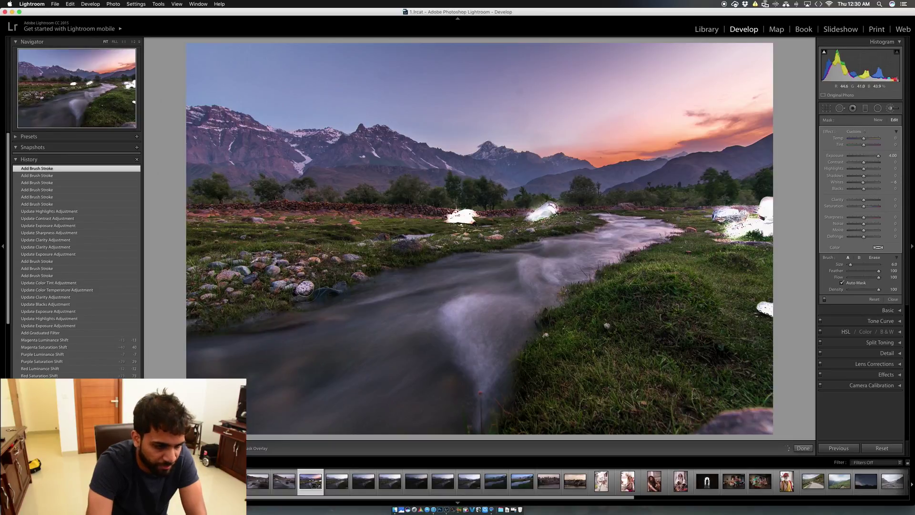
left_click(281, 271)
left_click(273, 269)
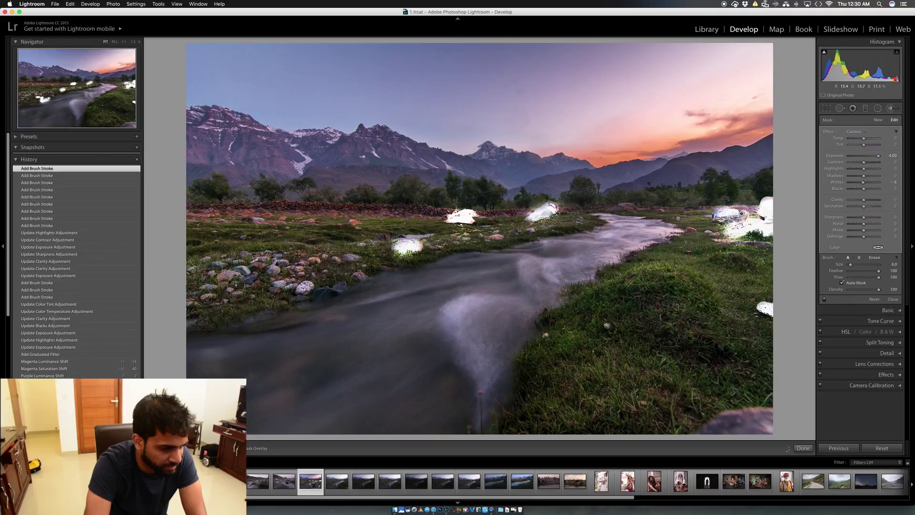
left_click(244, 260)
left_click(222, 265)
left_click(214, 282)
Reset the rock mask's Exposure to 0 and set its Clarity to 80
left_click_drag(864, 200, 889, 201)
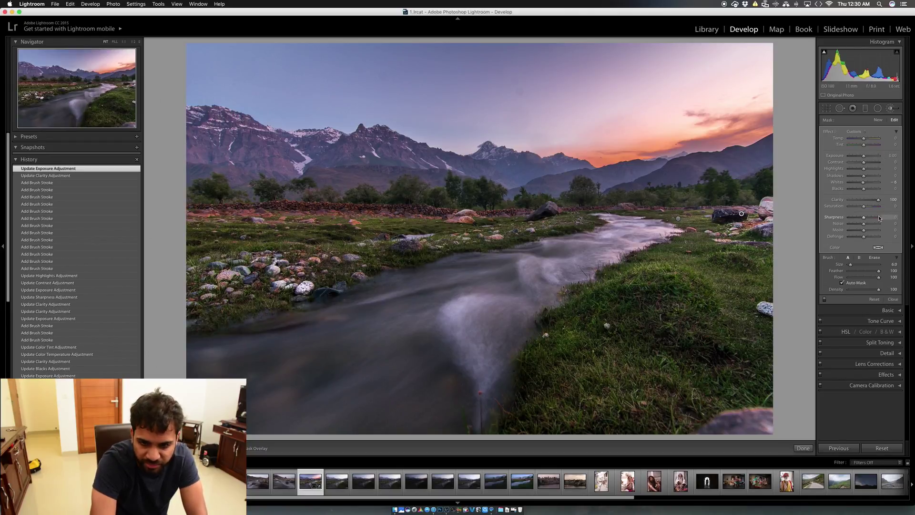
double_click(879, 201)
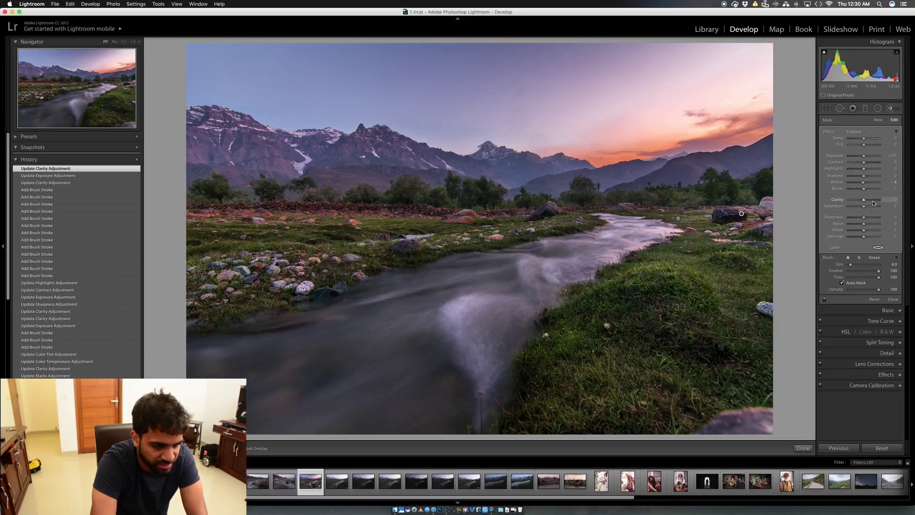
left_click(876, 200)
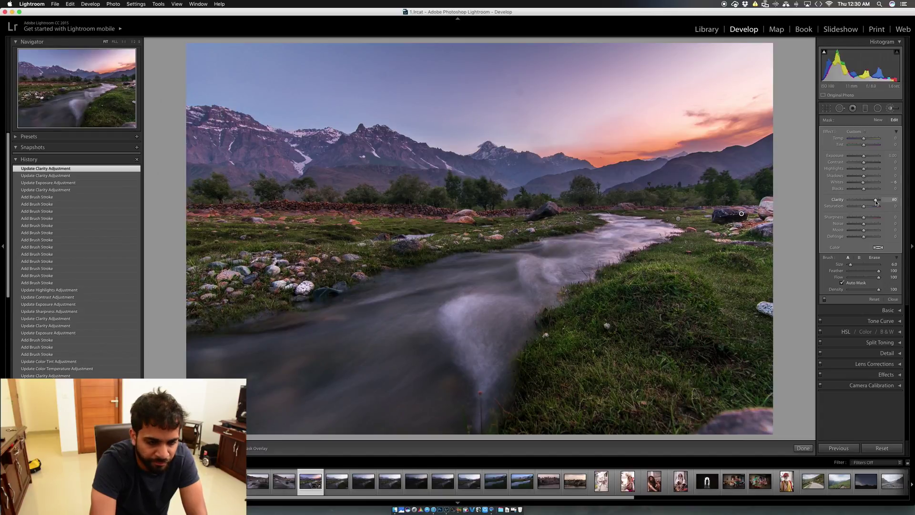
Fine-tune the rock mask's Clarity and finish the brush adjustment
left_click_drag(875, 203, 874, 203)
left_click(805, 448)
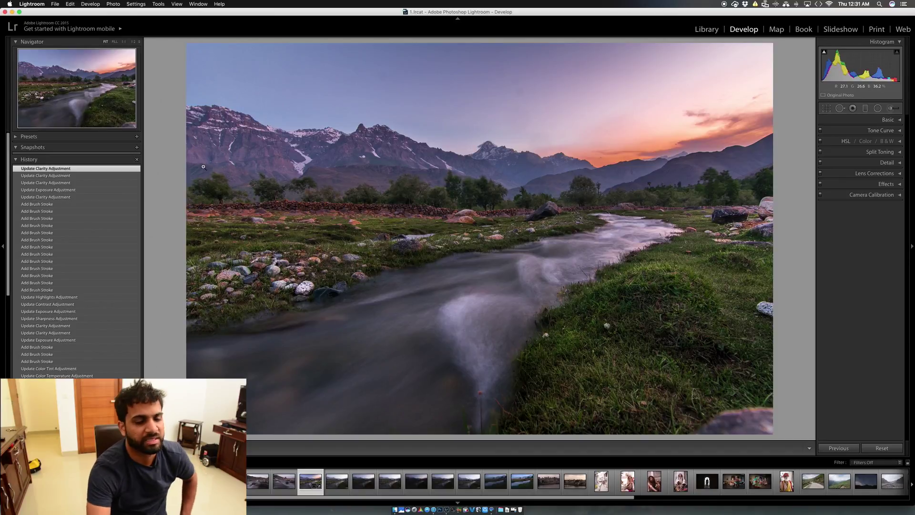
Paint a new adjustment brush mask over the whole mountain range, using brush size 13 and Exposure 4.00
left_click(894, 107)
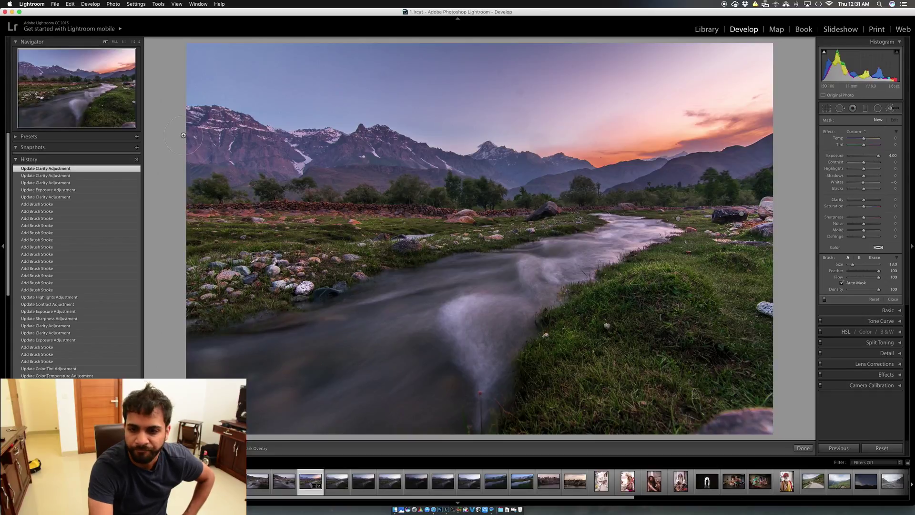
mouse_move(198, 129)
left_mouse_down()
mouse_move(273, 148)
mouse_move(229, 145)
mouse_move(395, 159)
mouse_move(448, 176)
left_mouse_up()
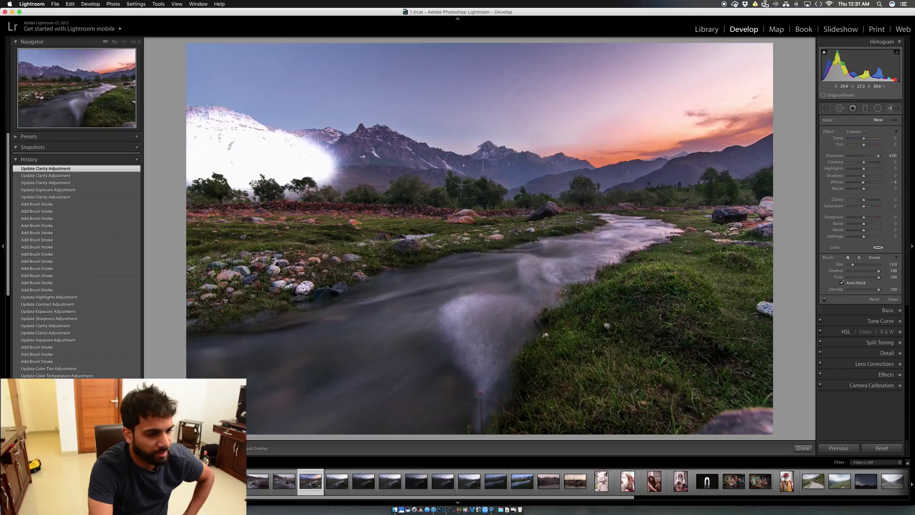
left_click_drag(527, 173, 529, 172)
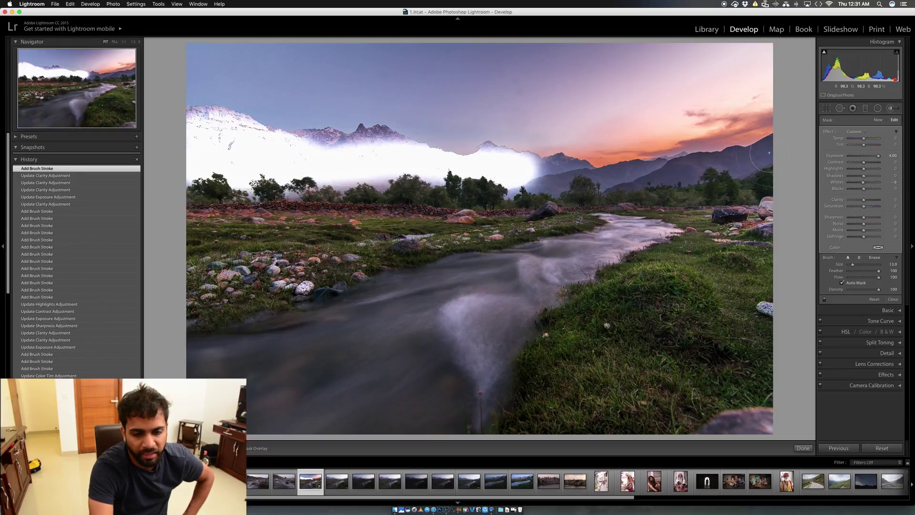
left_click_drag(763, 160, 579, 174)
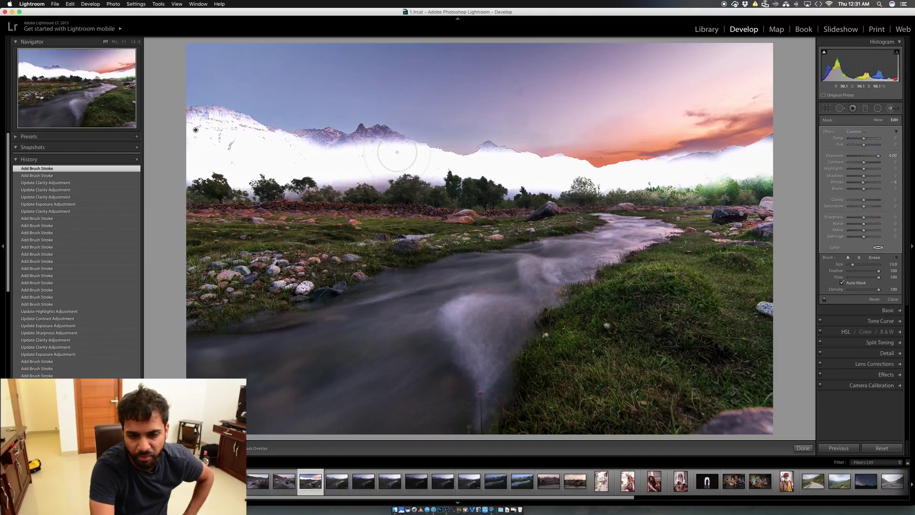
Reset the mountain mask's Exposure to 0, then set its Contrast to 55 and Temp to 4
double_click(883, 161)
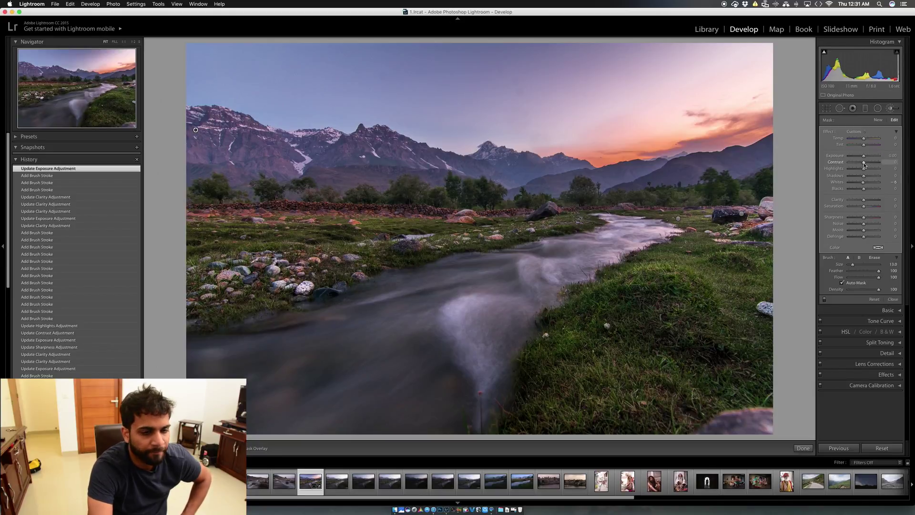
left_click_drag(864, 164, 861, 164)
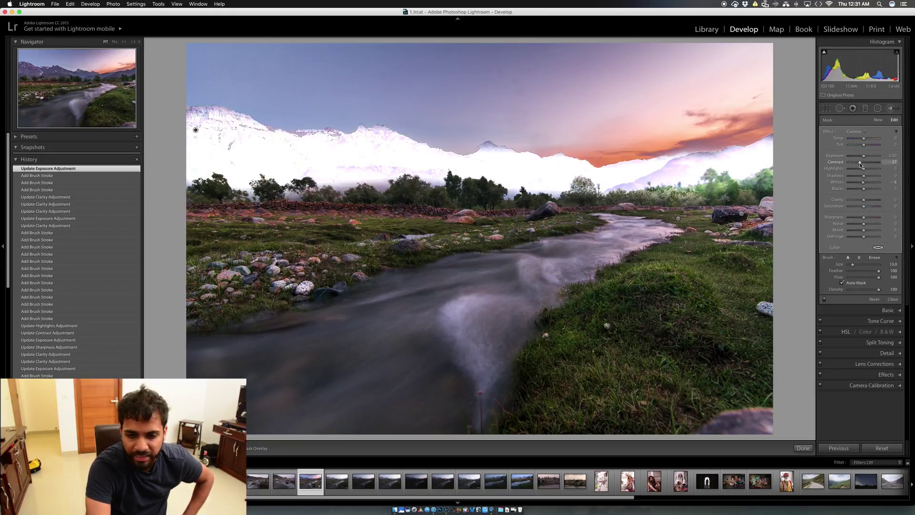
left_click(870, 164)
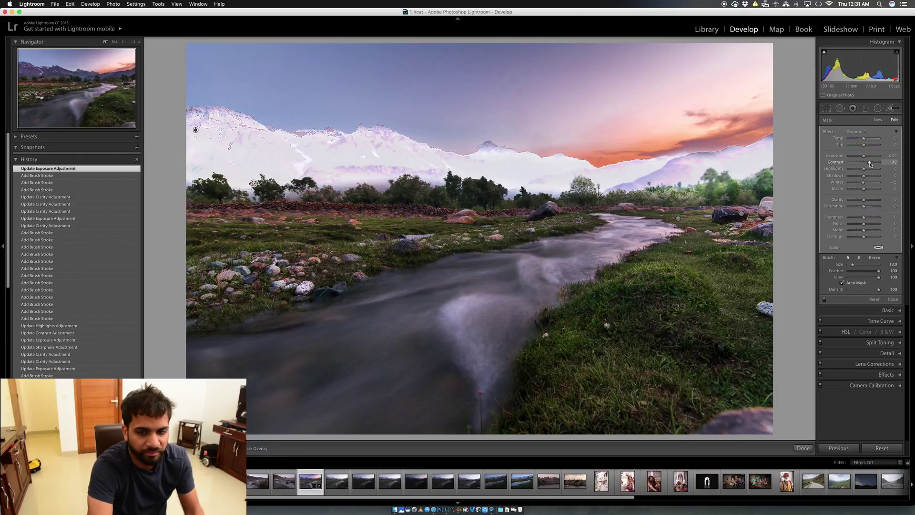
left_click_drag(869, 165, 872, 165)
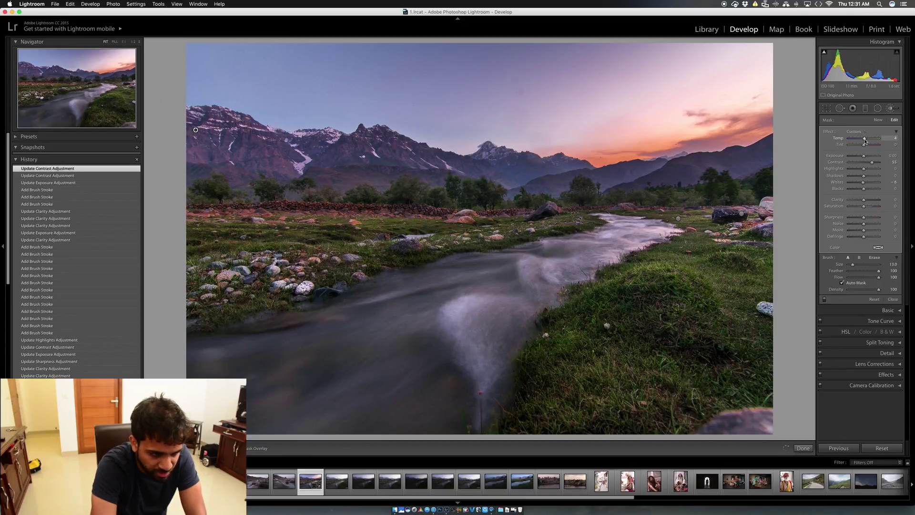
left_click_drag(865, 141, 865, 140)
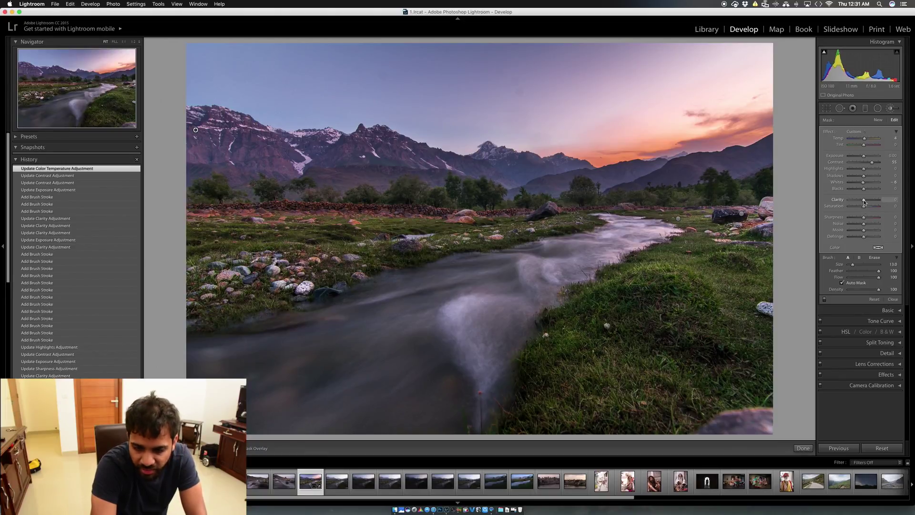
Set the mountain mask's Clarity to 2 and Blacks to -2, and finish the brush adjustment
left_click_drag(864, 201, 881, 201)
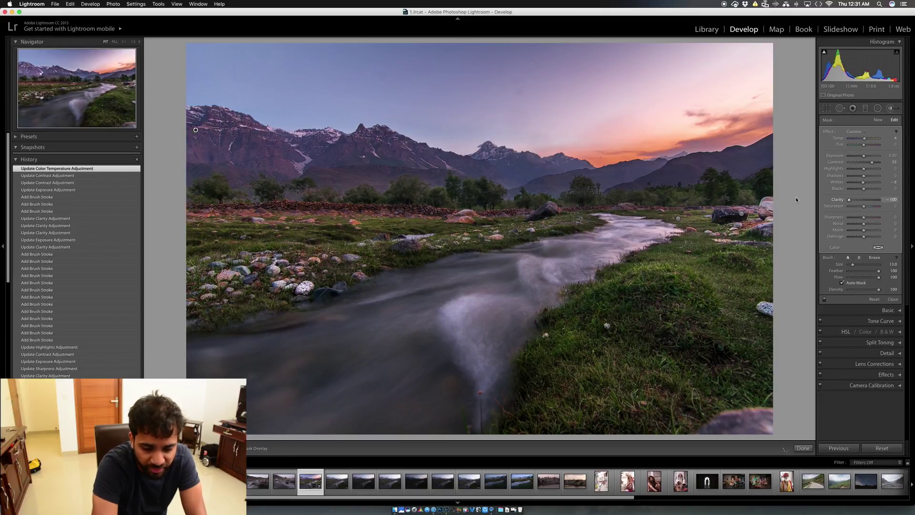
left_click(866, 201)
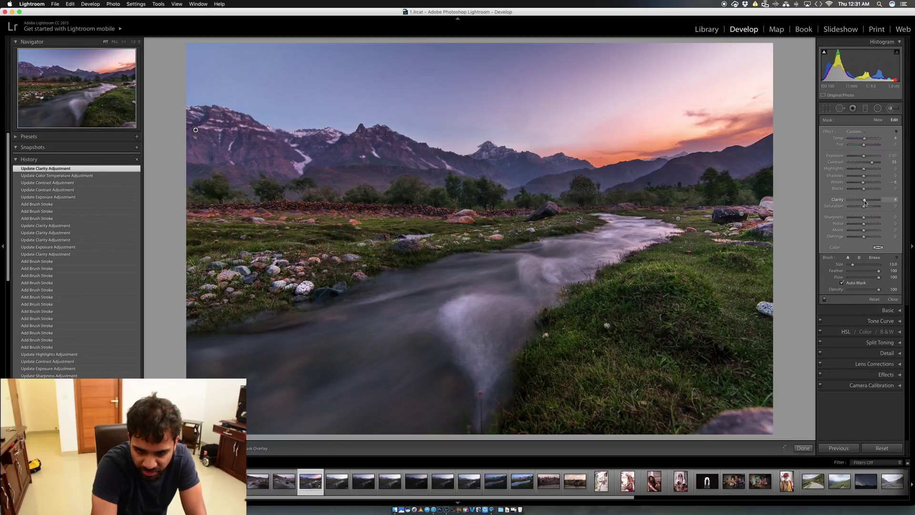
left_click_drag(865, 203, 865, 203)
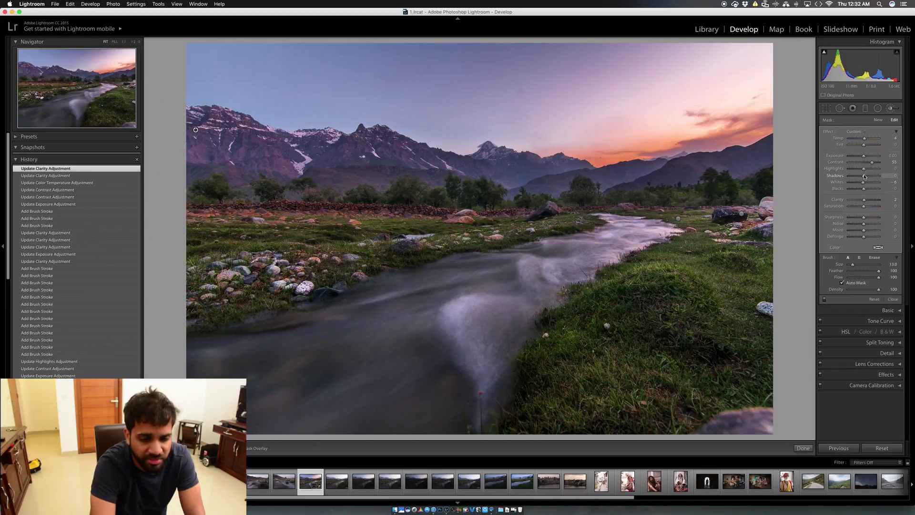
left_click_drag(865, 190, 864, 191)
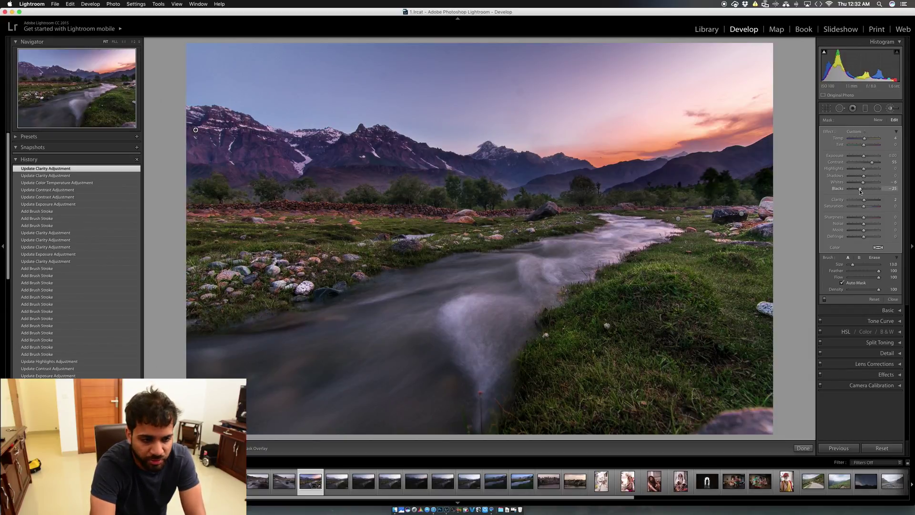
left_click_drag(861, 190, 864, 191)
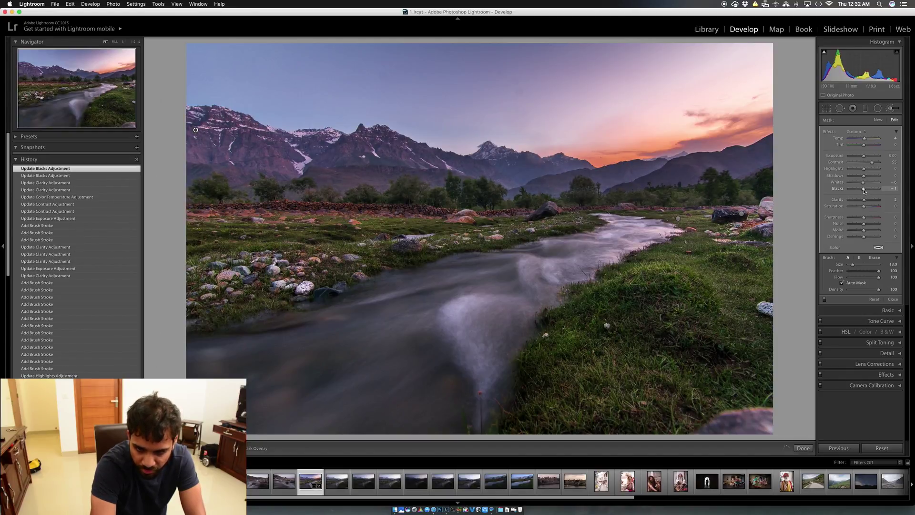
left_click_drag(865, 191, 864, 190)
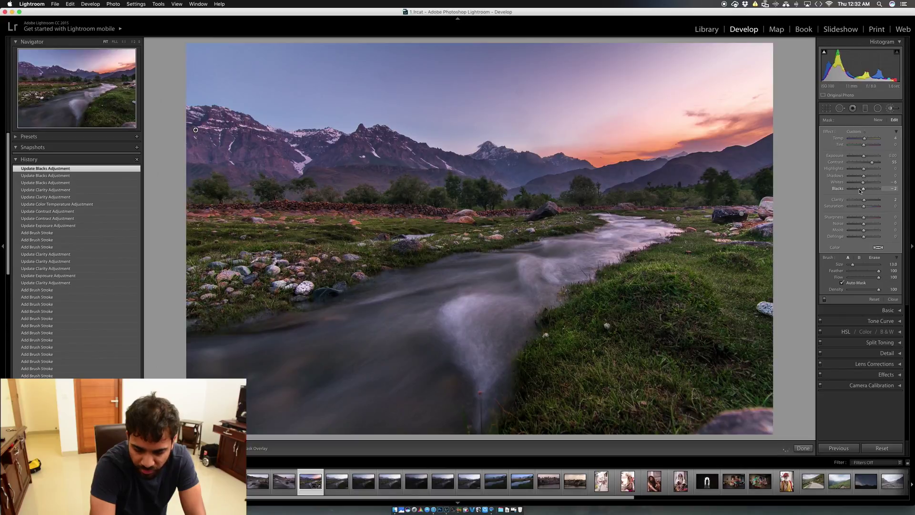
left_click(803, 448)
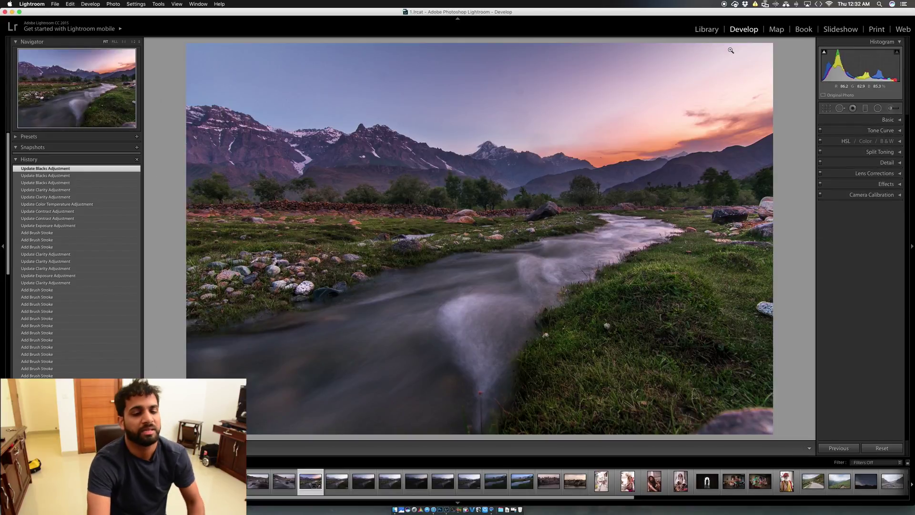
Compare the before and after versions of the photo side by side, and return to the single view
key("y")
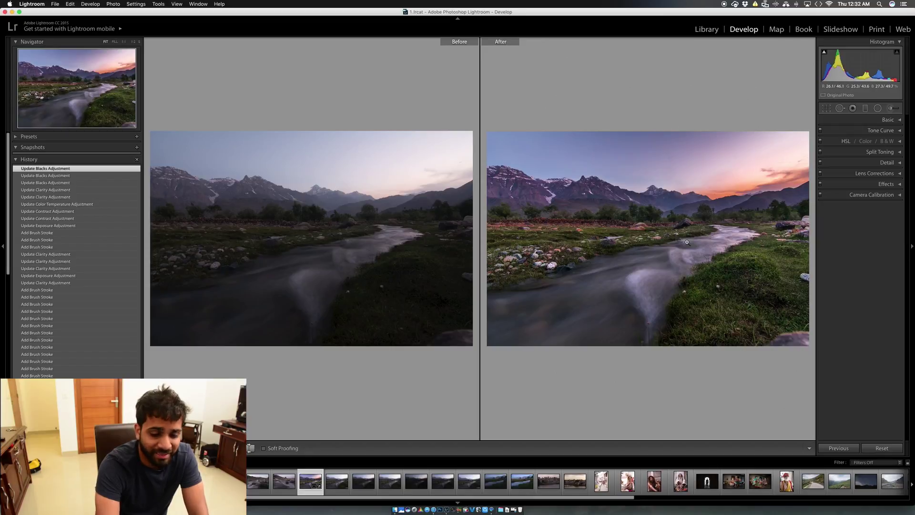
key("y")
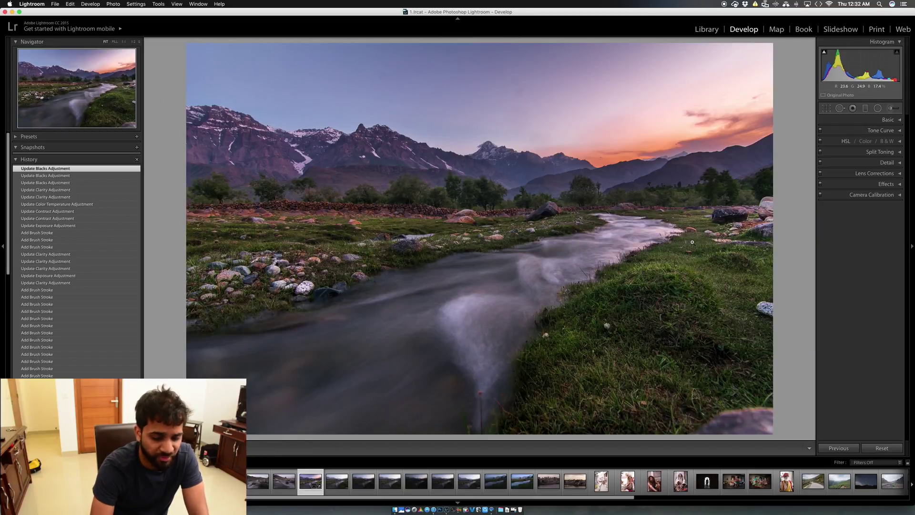
Add a Highlight Priority post-crop vignette with Amount -10
left_click(900, 187)
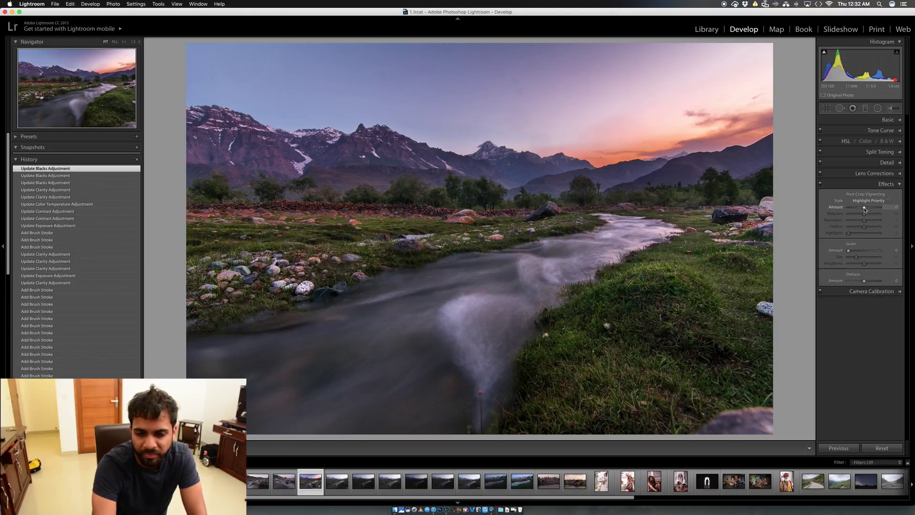
left_click_drag(865, 208, 862, 208)
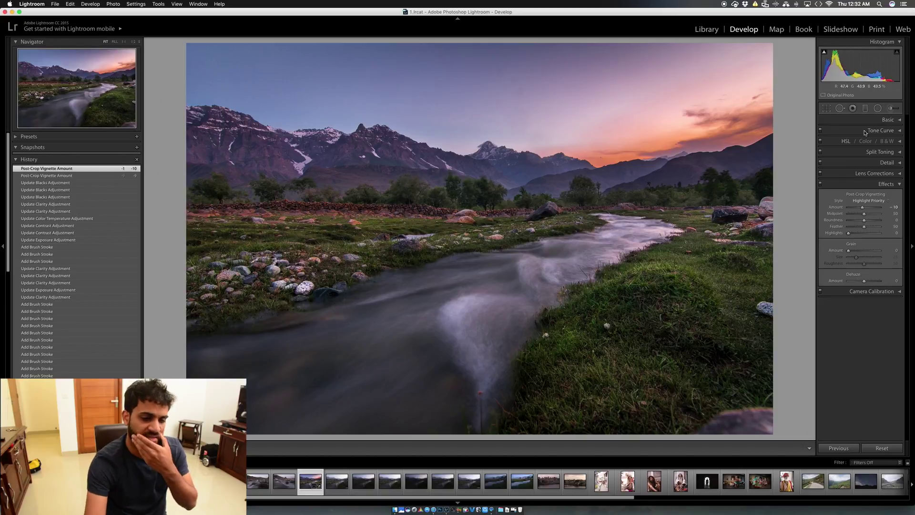
left_click(899, 185)
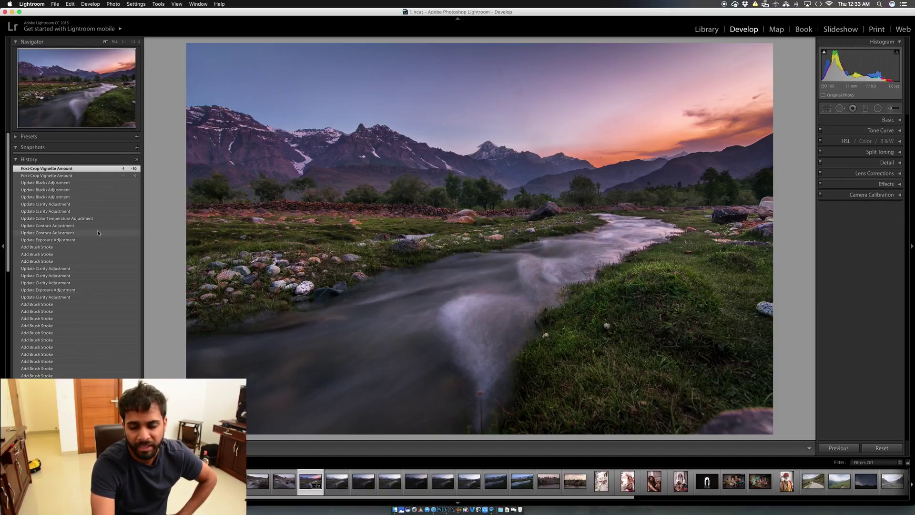
Export the edited photo to the Desktop folder on the hard drive
left_click(55, 4)
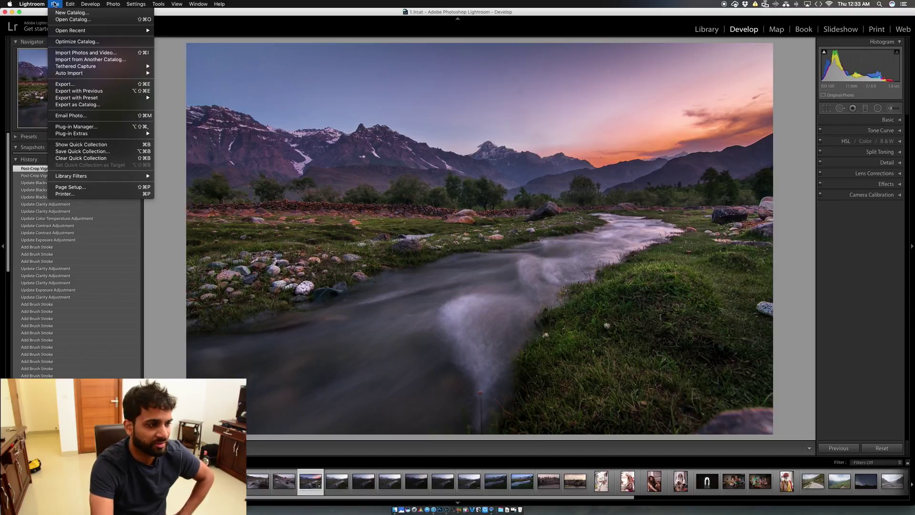
left_click(101, 86)
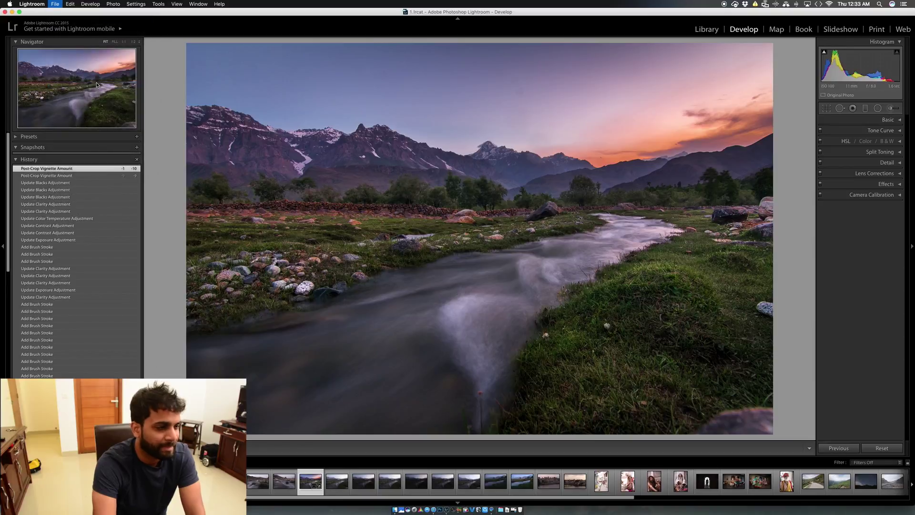
left_click(578, 141)
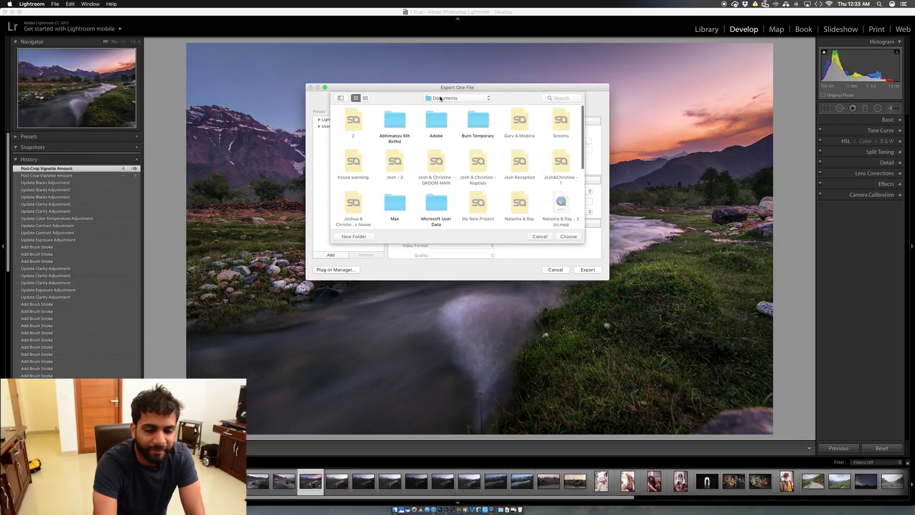
left_click(440, 99)
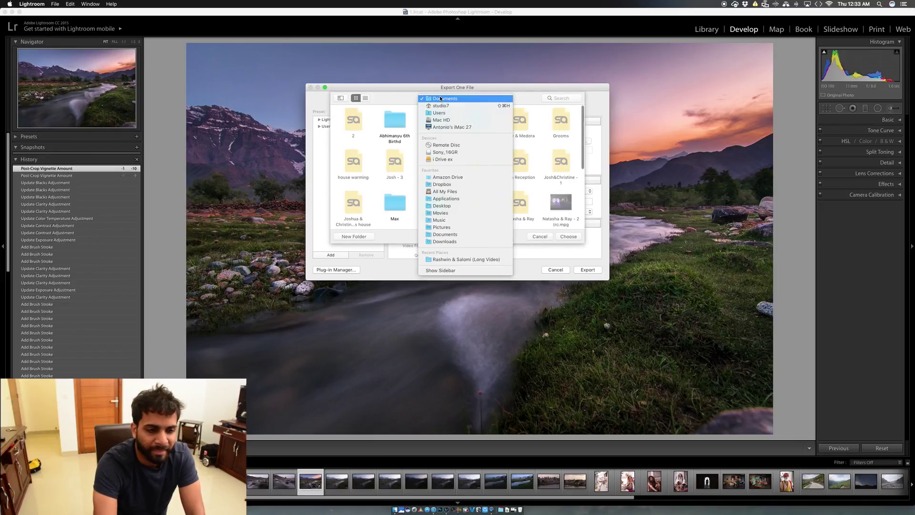
left_click(447, 210)
left_click(578, 237)
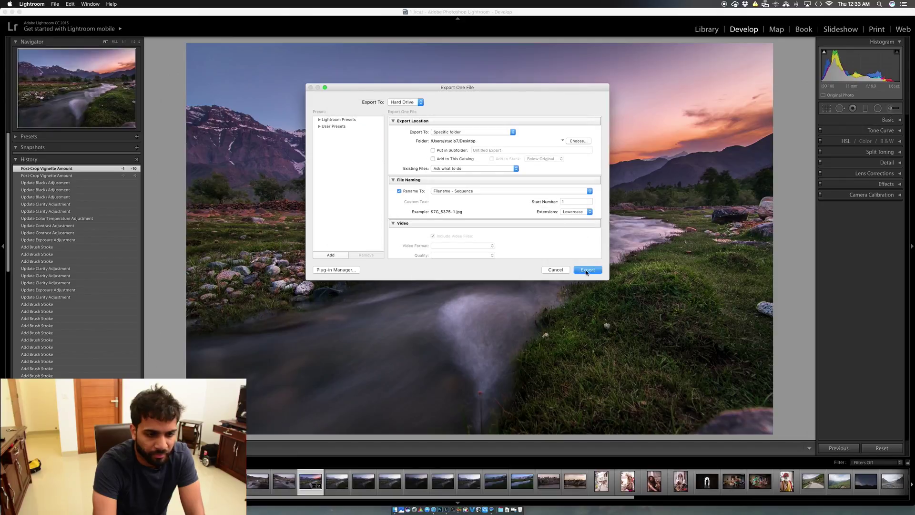
left_click(587, 271)
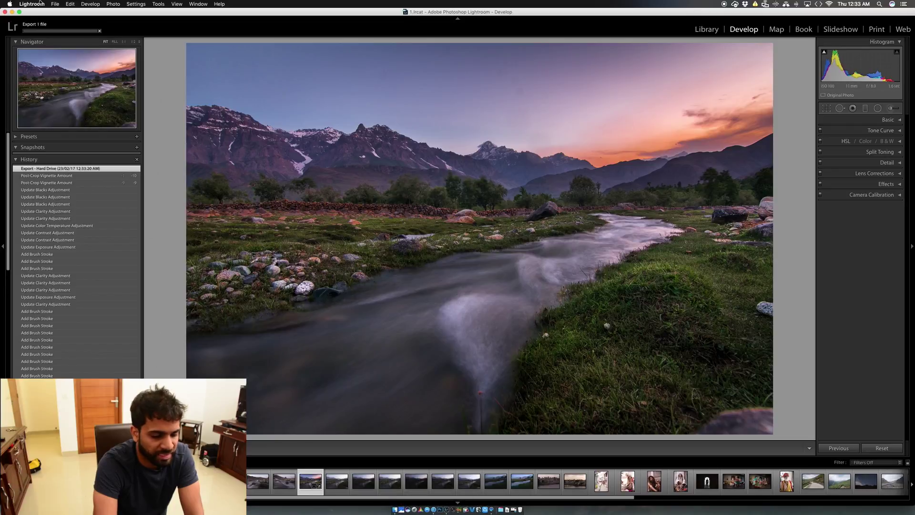
Put away the Lightroom window and switch to the Finder desktop holding the exported photo
left_click(11, 12)
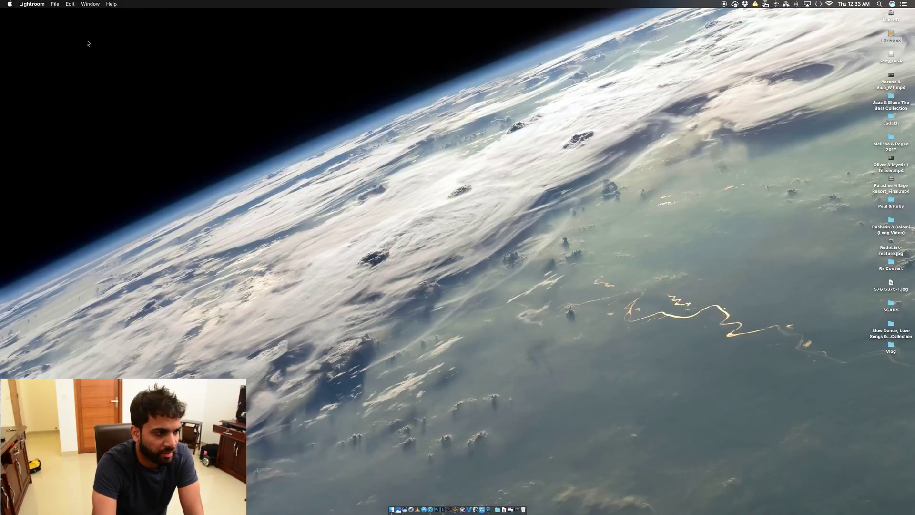
left_click(911, 218)
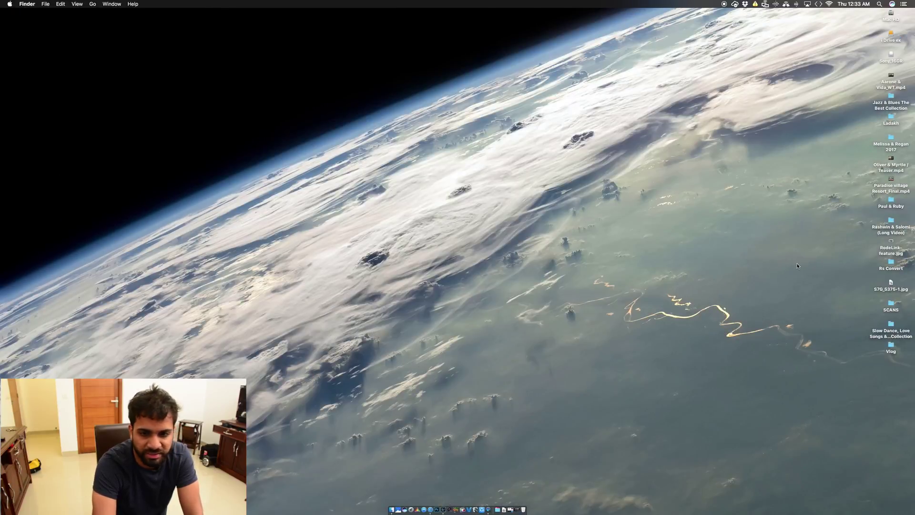